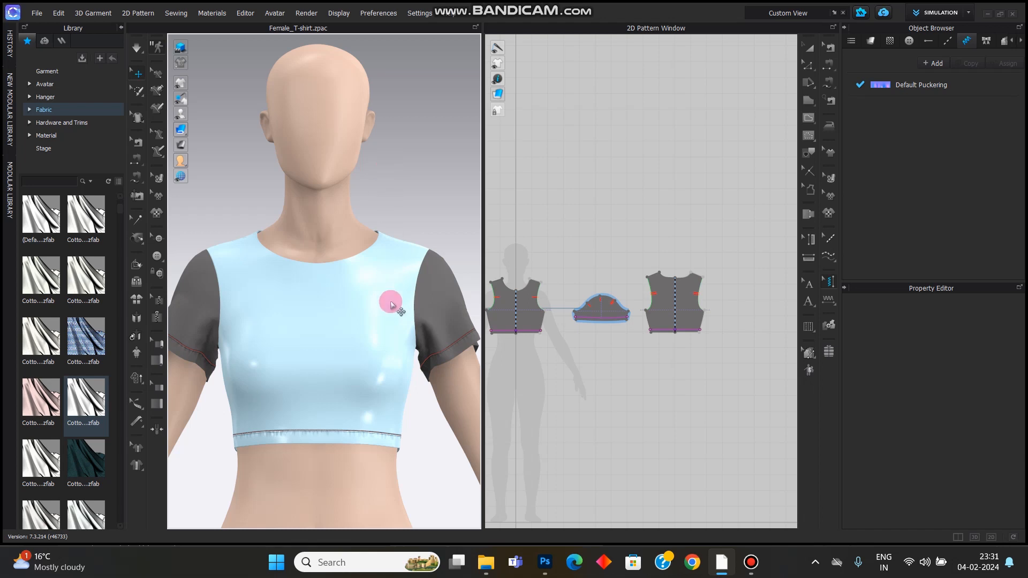
# Step: Slash and spread the sleeve pattern from the cap centre to the hem, rotating its right half upward to add flare
pyautogui.scroll(3, 391, 303)
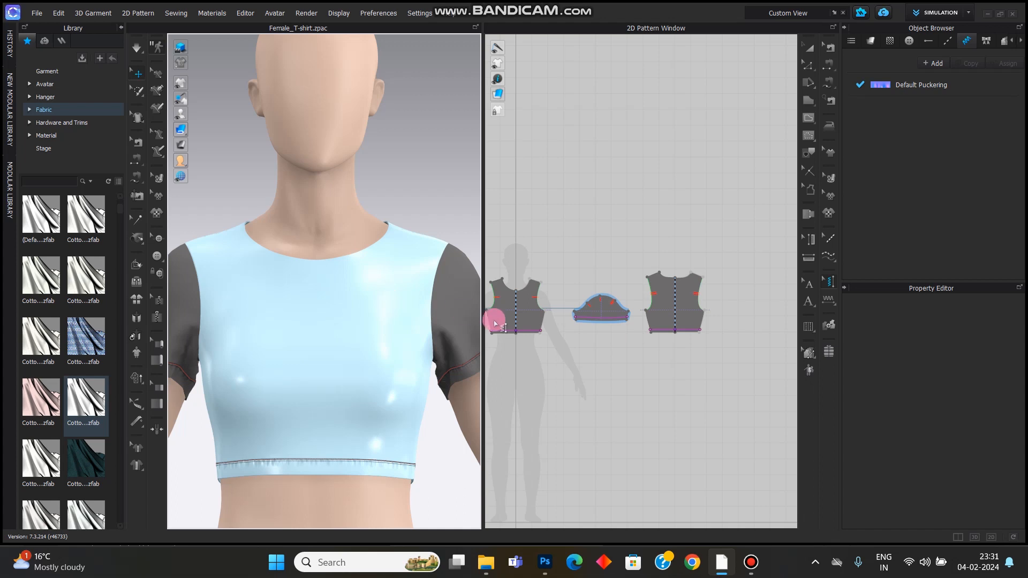
pyautogui.scroll(-1, 571, 348)
pyautogui.scroll(3, 621, 319)
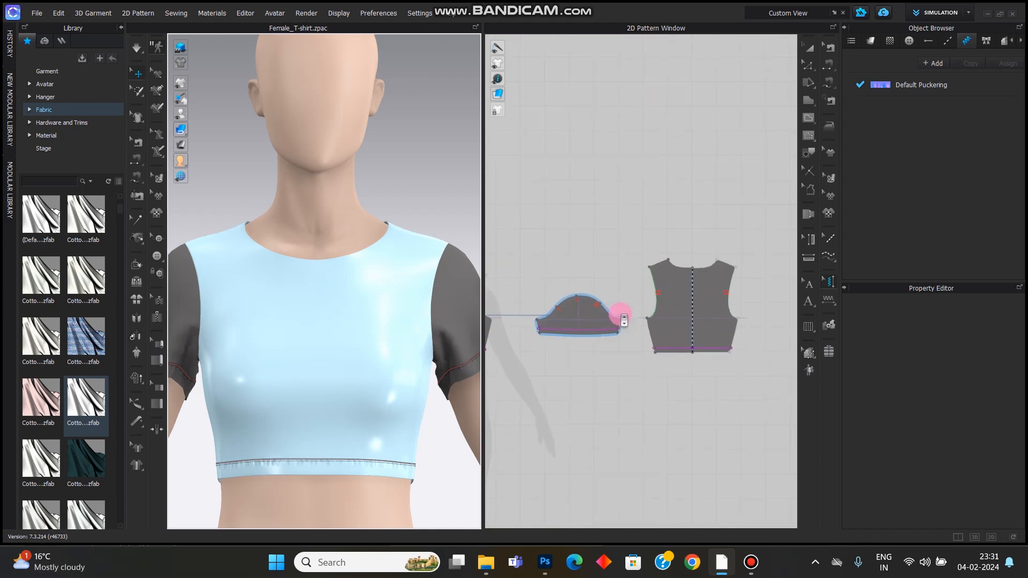
pyautogui.scroll(2, 523, 321)
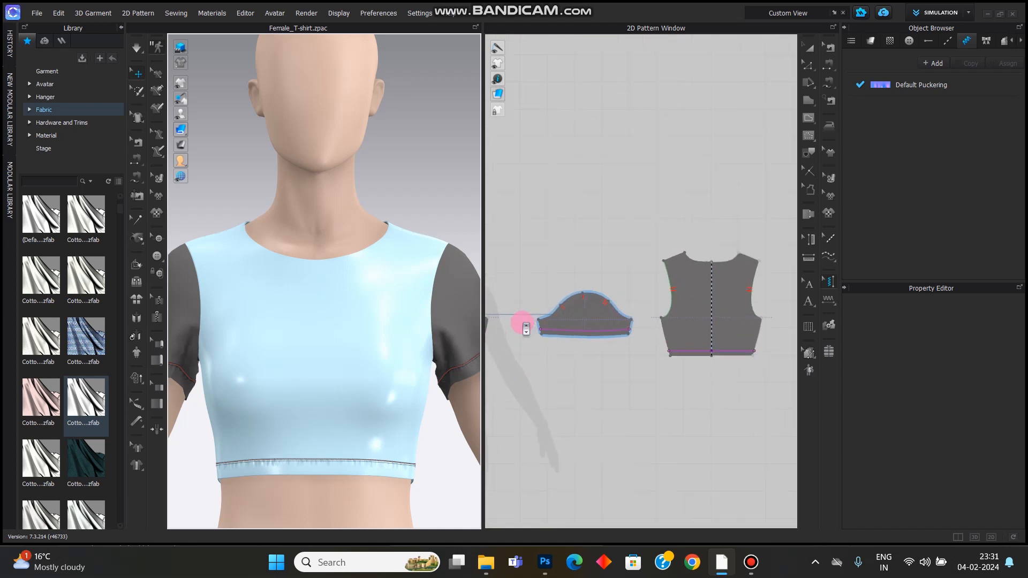
pyautogui.click(809, 91)
pyautogui.moveTo(810, 91); pyautogui.dragTo(848, 88)
pyautogui.scroll(2, 645, 338)
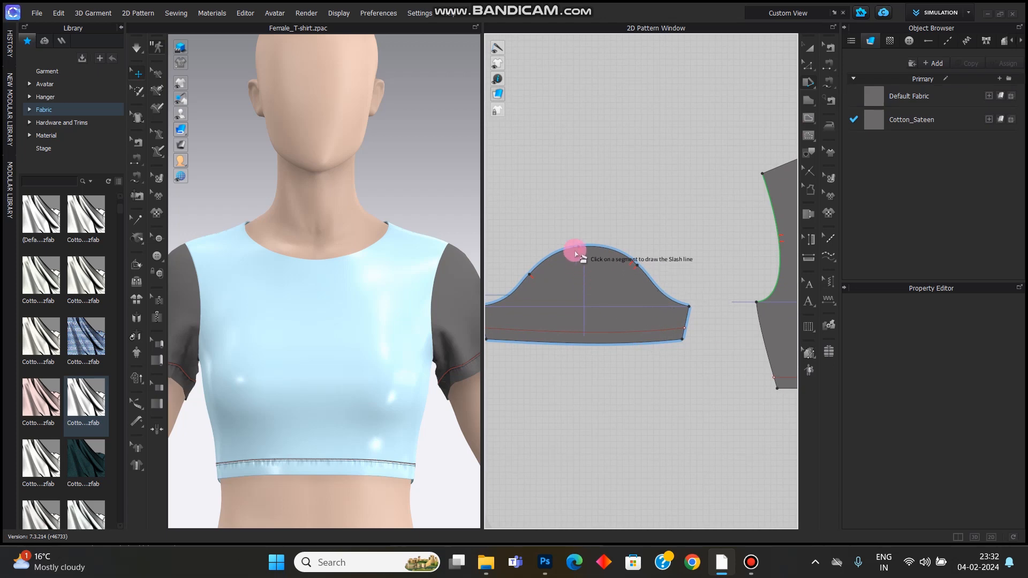
pyautogui.click(583, 345)
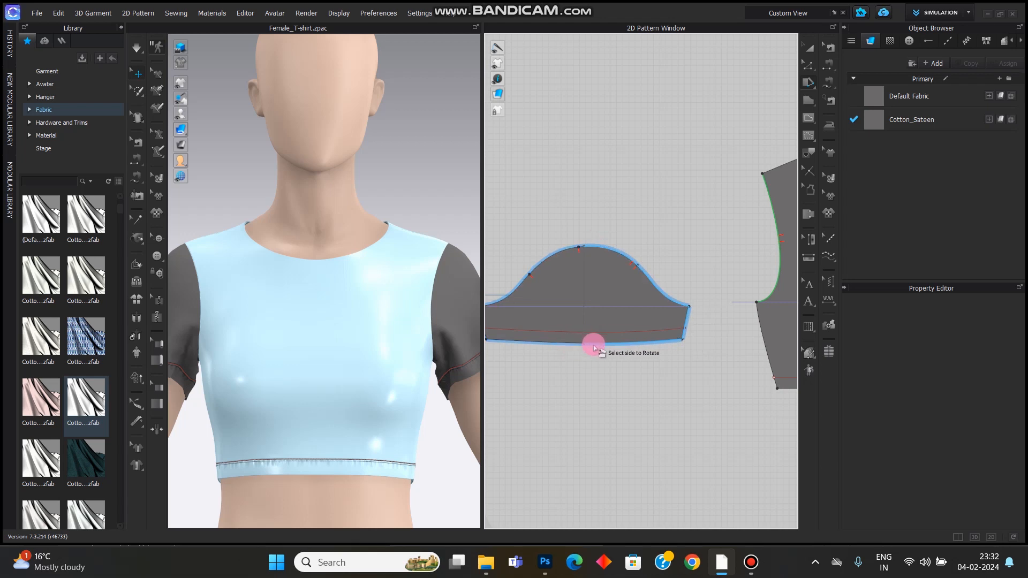
pyautogui.click(631, 340)
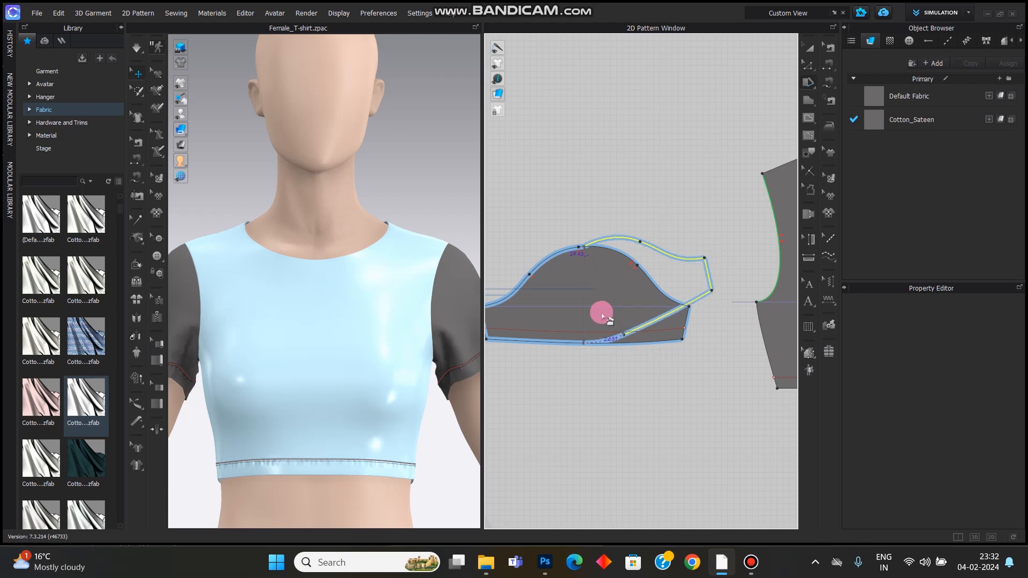
pyautogui.click(625, 296)
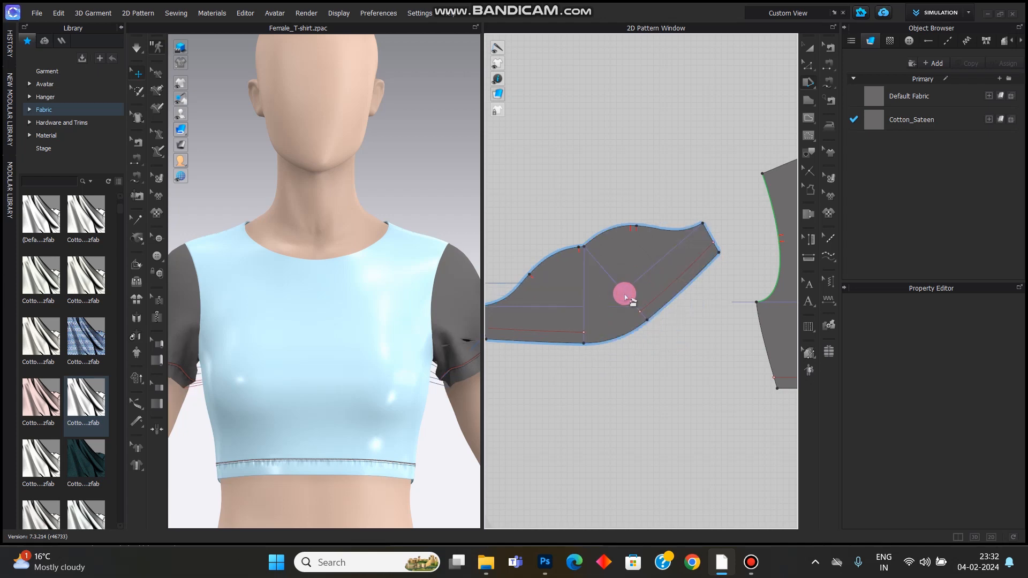
# Step: Slash the sleeve just left of the cap centre down to the hem and spread its left half upward
pyautogui.click(570, 250)
pyautogui.click(556, 343)
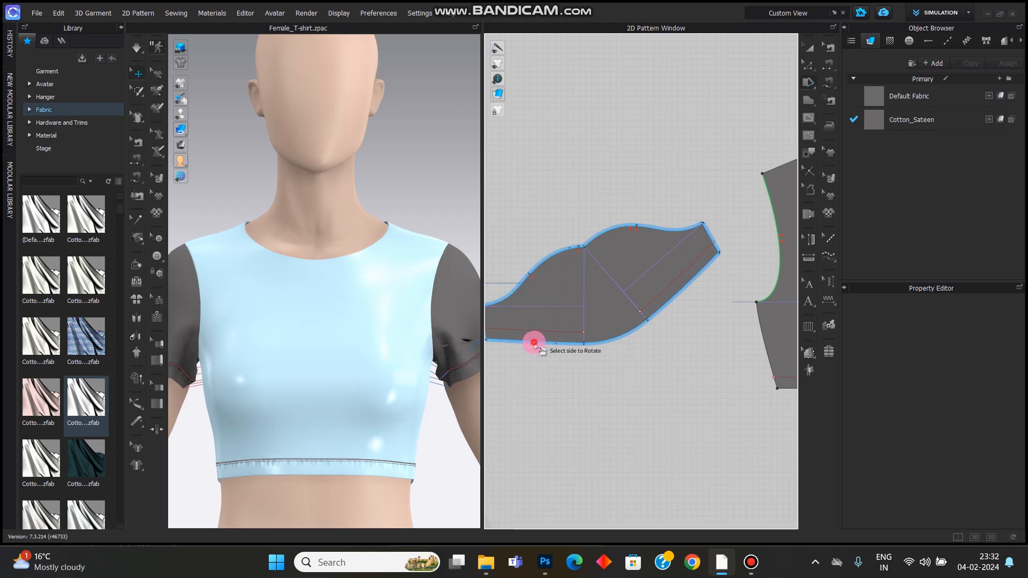
pyautogui.click(532, 340)
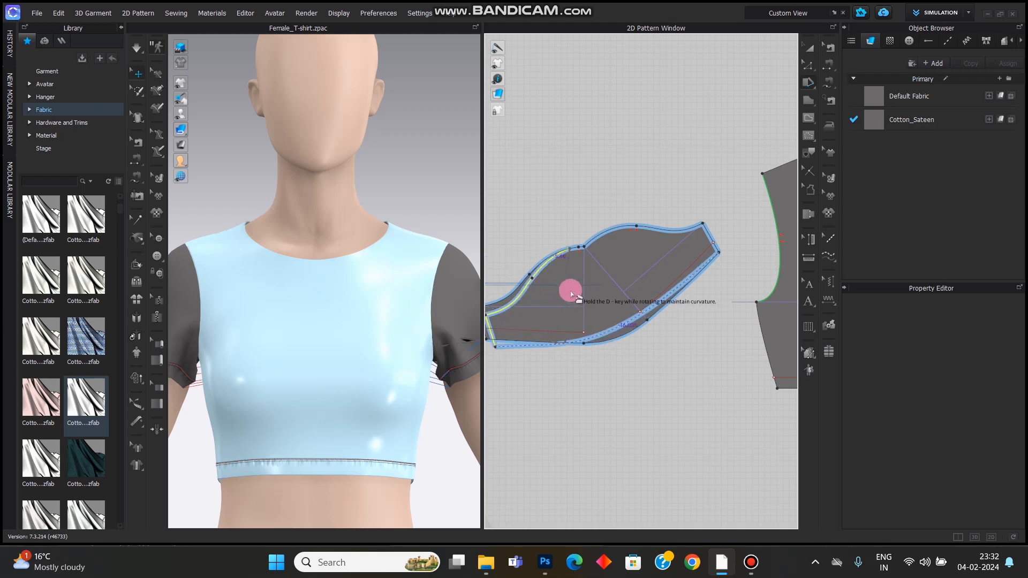
pyautogui.click(536, 301)
# Step: Slash the sleeve's right half from the cap to the hem and rotate the outer portion further upward
pyautogui.moveTo(595, 240); pyautogui.dragTo(668, 302)
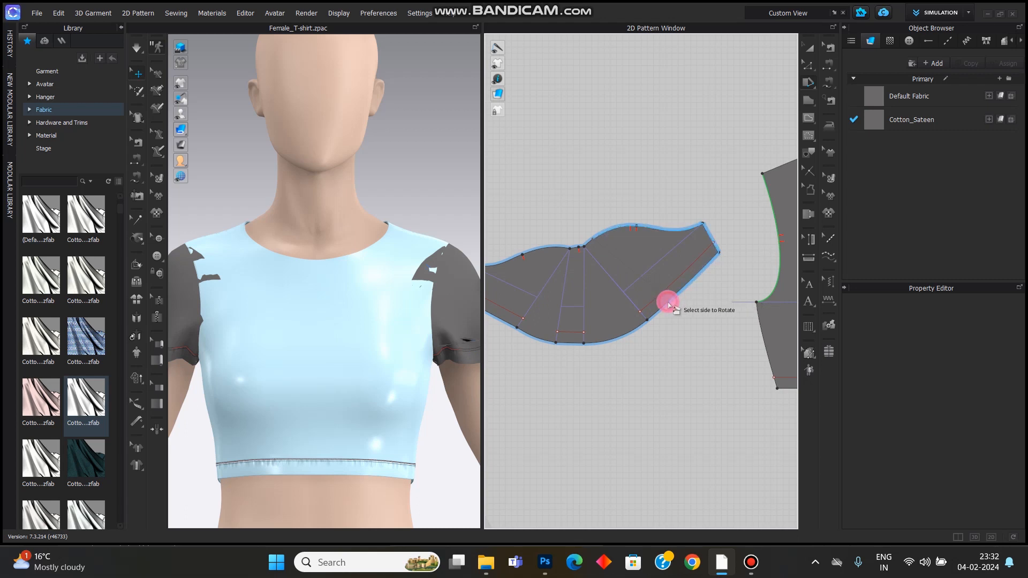
pyautogui.click(677, 292)
pyautogui.moveTo(688, 280); pyautogui.dragTo(688, 273)
pyautogui.click(688, 273)
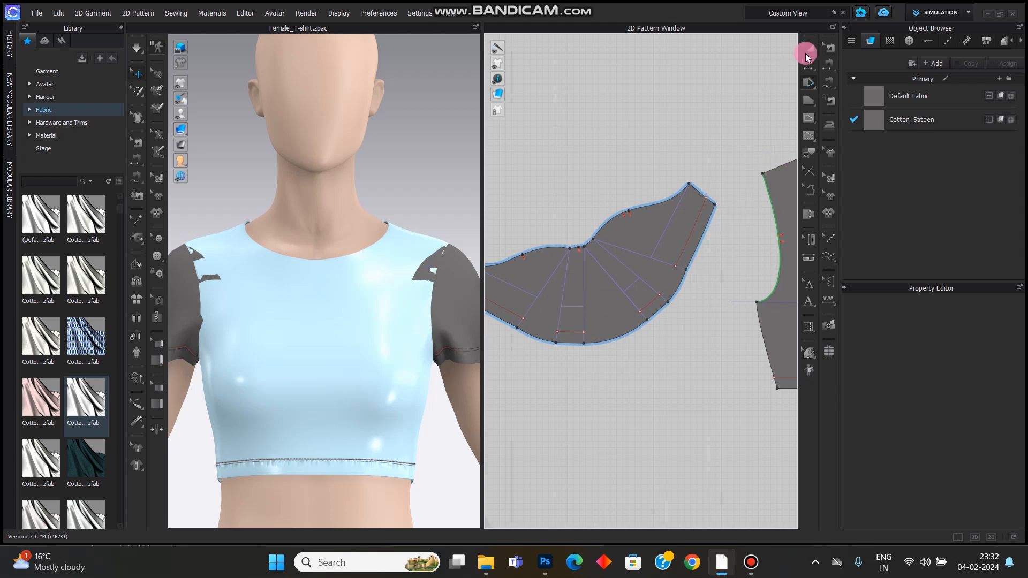
# Step: Rotate the spread sleeve pattern until it sits level and symmetrical beside the bodice pieces
pyautogui.click(810, 47)
pyautogui.scroll(-3, 625, 235)
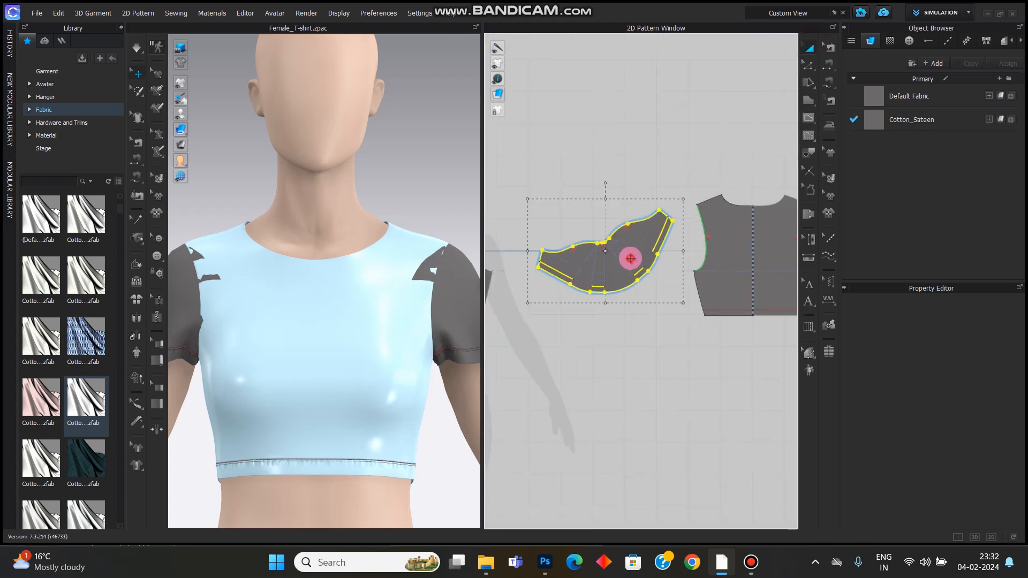
pyautogui.click(629, 252)
pyautogui.moveTo(604, 181); pyautogui.dragTo(625, 188)
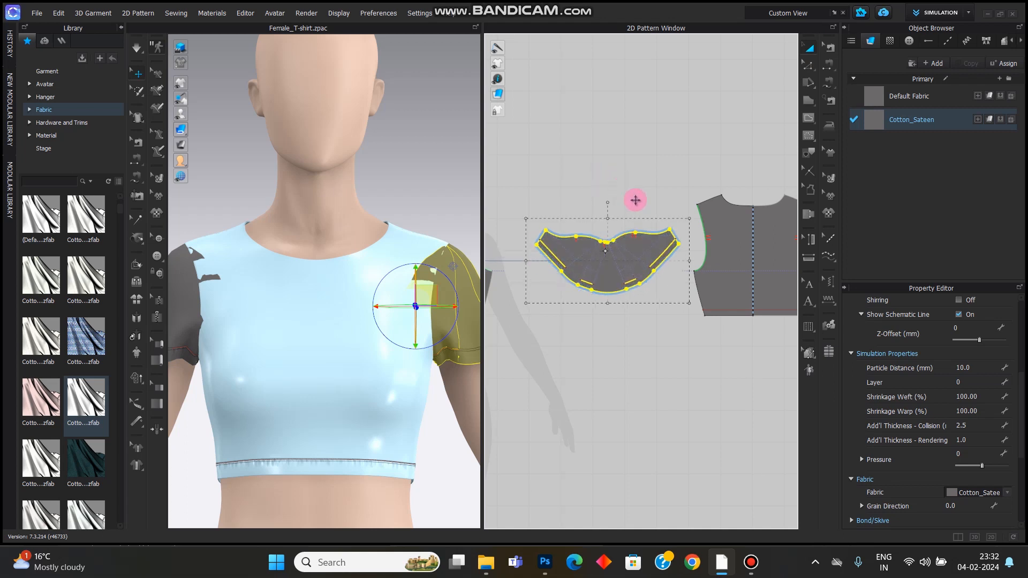
pyautogui.scroll(-3, 686, 260)
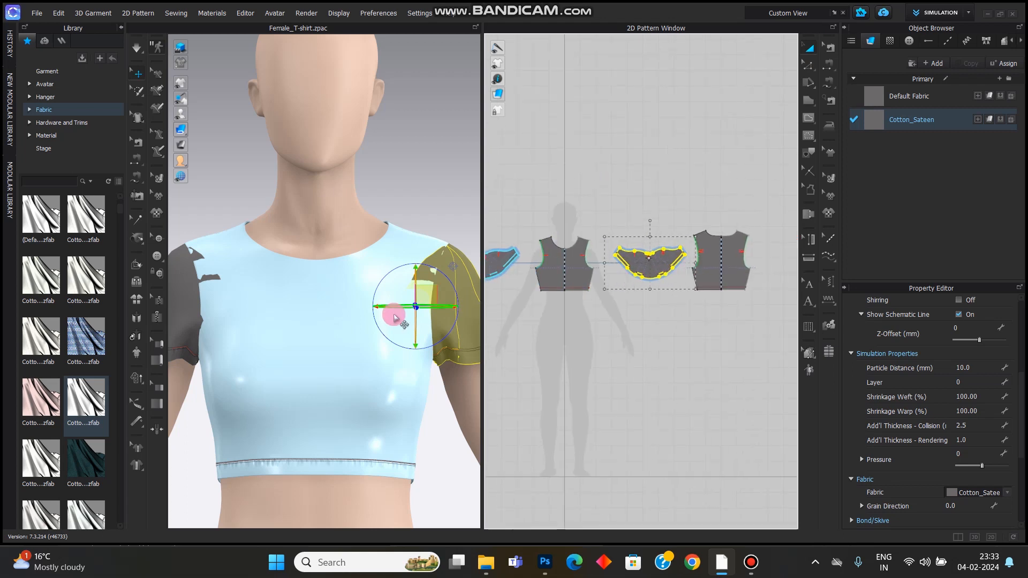
# Step: Simulate the garment and pull both flared sleeves down so they drape over the avatar's arms
pyautogui.press('space')
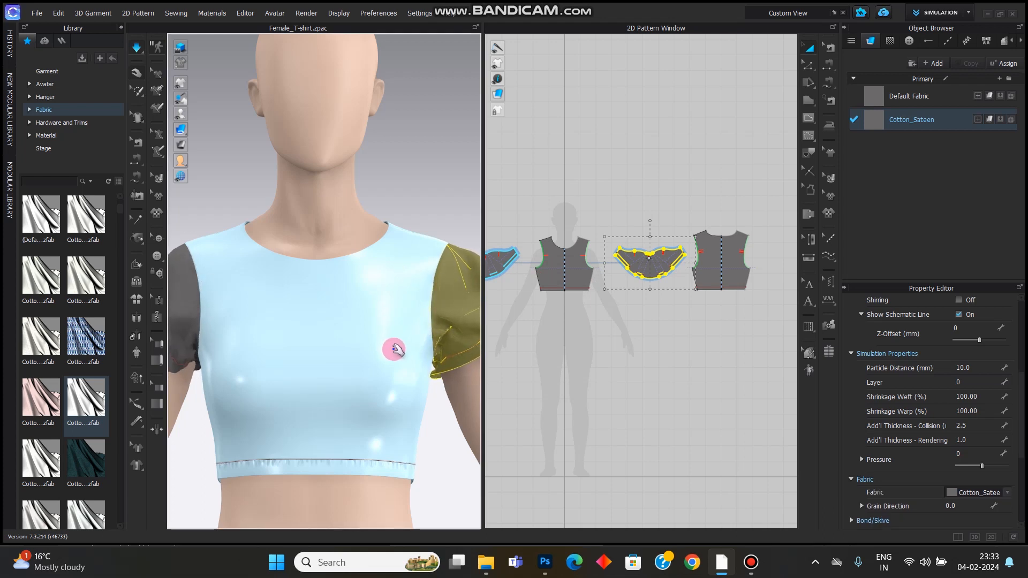
pyautogui.click(190, 371)
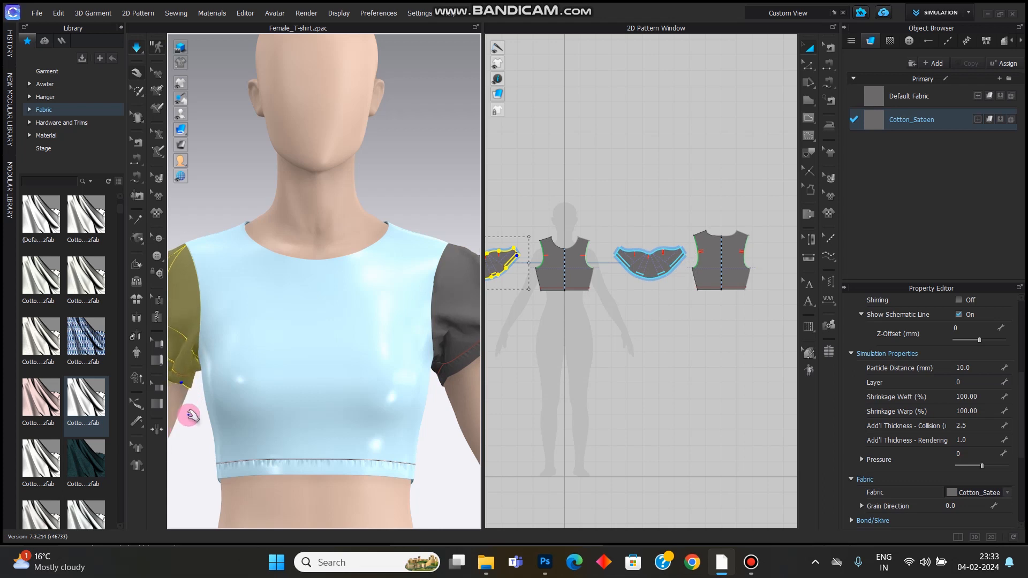
pyautogui.scroll(-3, 292, 402)
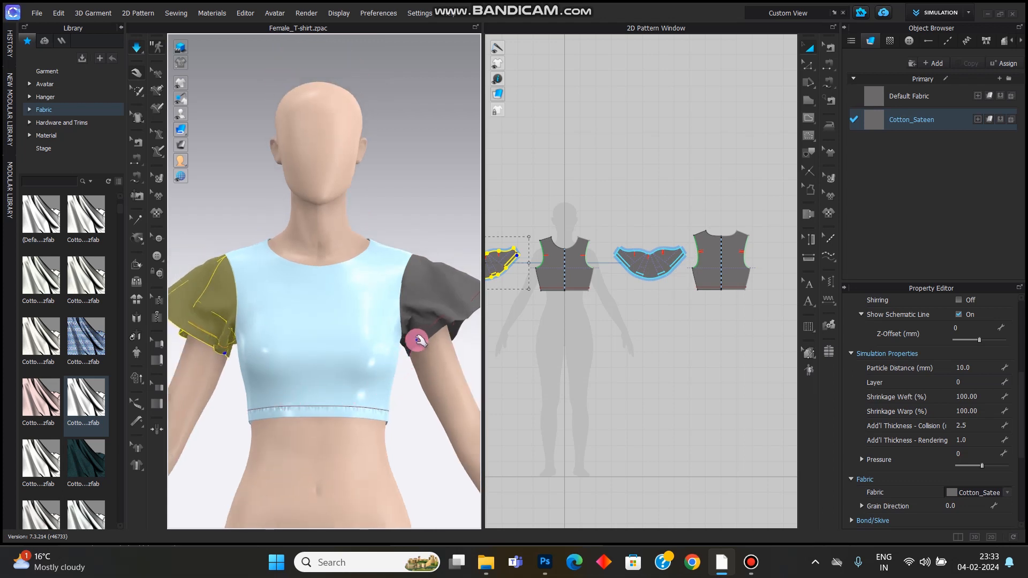
pyautogui.click(417, 341)
pyautogui.moveTo(423, 381)
pyautogui.mouseDown()
pyautogui.moveTo(417, 352)
pyautogui.moveTo(423, 396)
pyautogui.mouseUp()
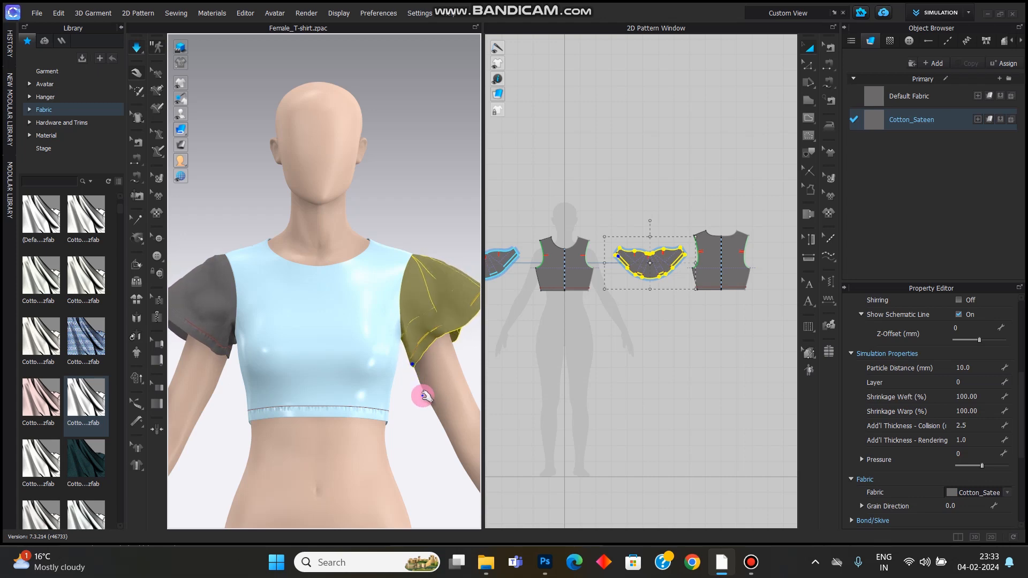
pyautogui.moveTo(394, 400); pyautogui.dragTo(420, 409, button='right')
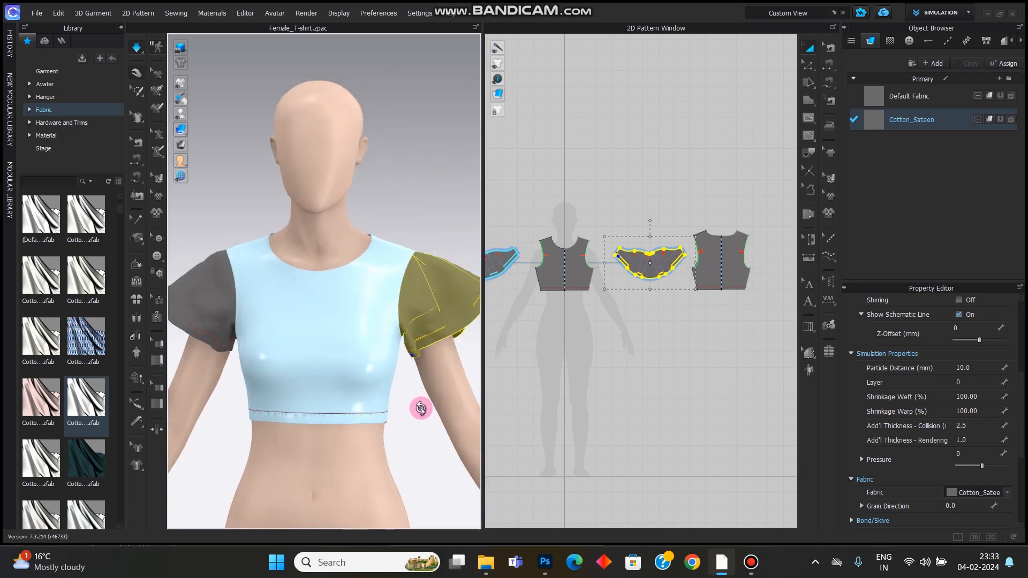
# Step: Assign Default Fabric to both sleeves and set their particle distance to 5 mm
pyautogui.keyDown('shift'); pyautogui.click(222, 338); pyautogui.keyUp('shift')
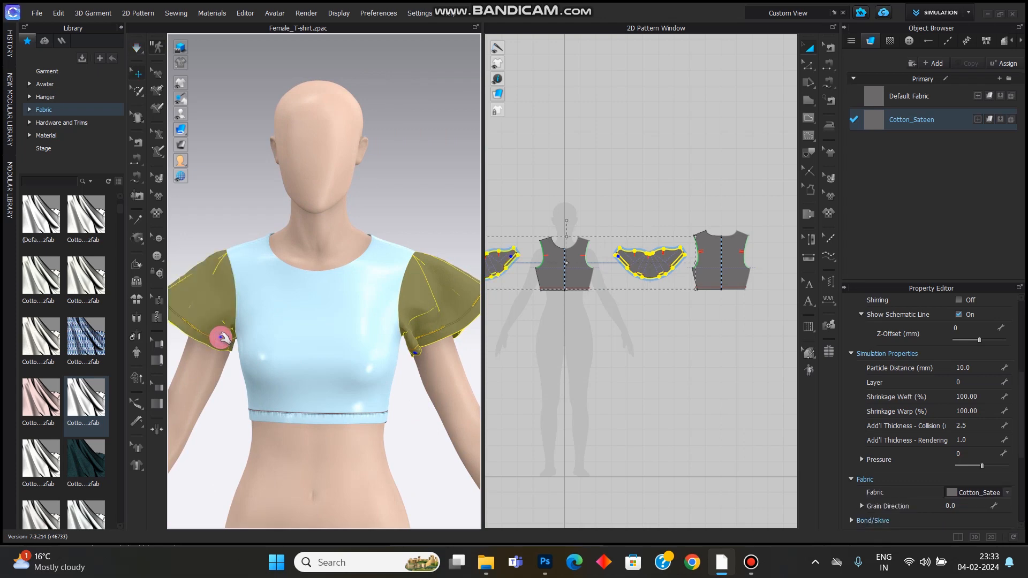
pyautogui.click(1000, 96)
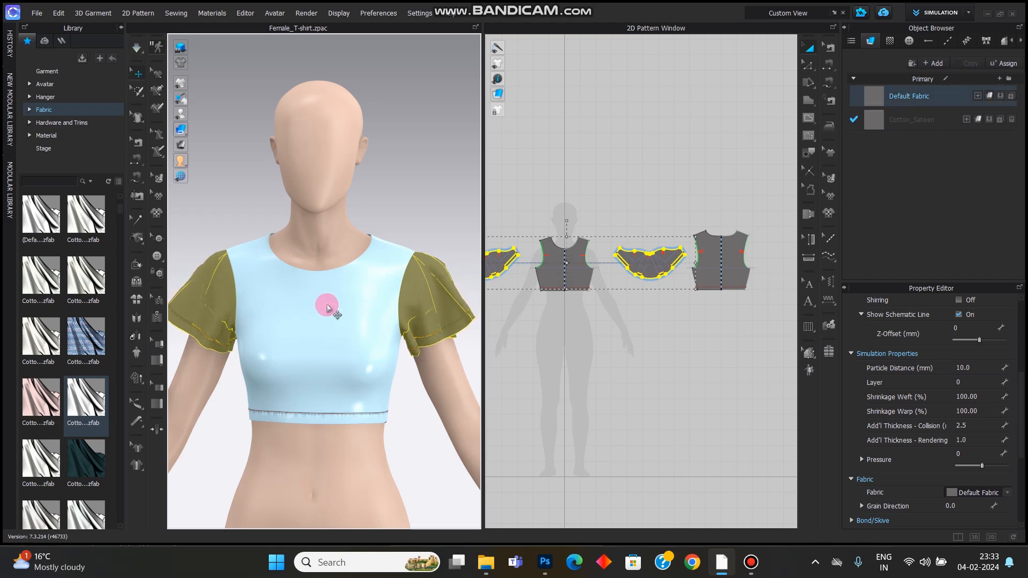
pyautogui.scroll(5, 325, 306)
pyautogui.scroll(-2, 325, 306)
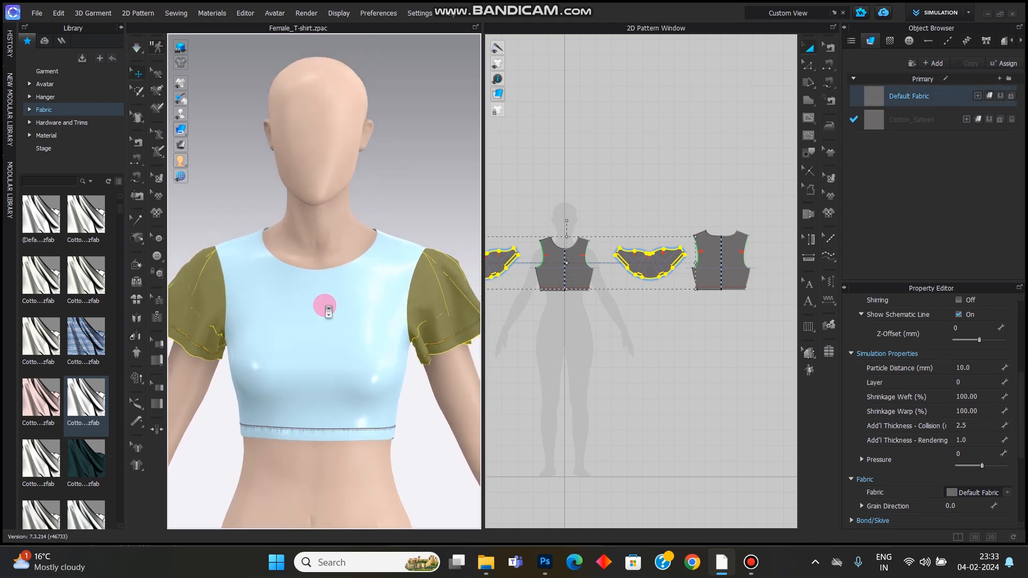
pyautogui.scroll(3, 328, 310)
pyautogui.moveTo(368, 343)
pyautogui.mouseDown(button='right')
pyautogui.moveTo(351, 312)
pyautogui.moveTo(383, 329)
pyautogui.mouseUp(button='right')
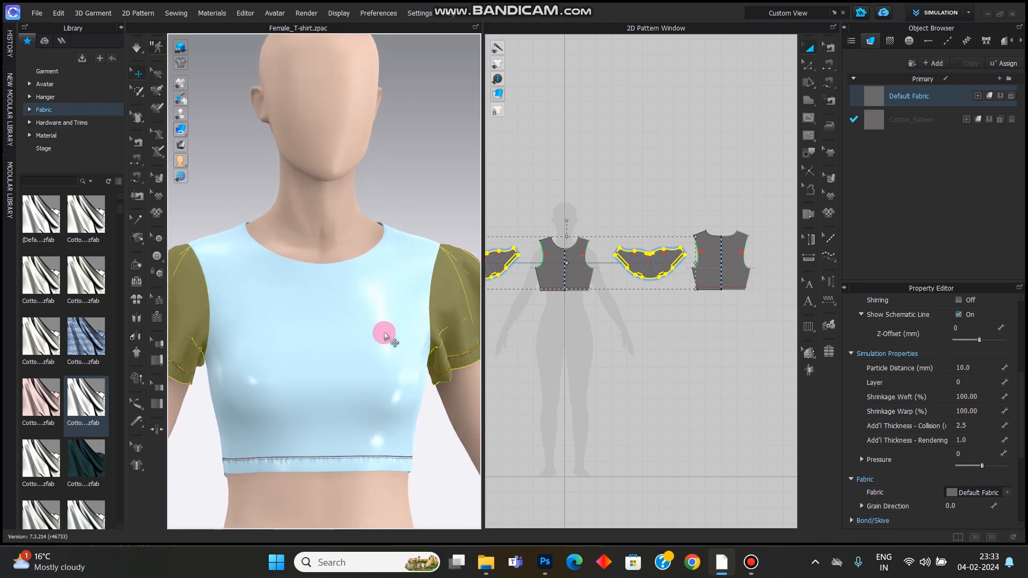
pyautogui.click(984, 366)
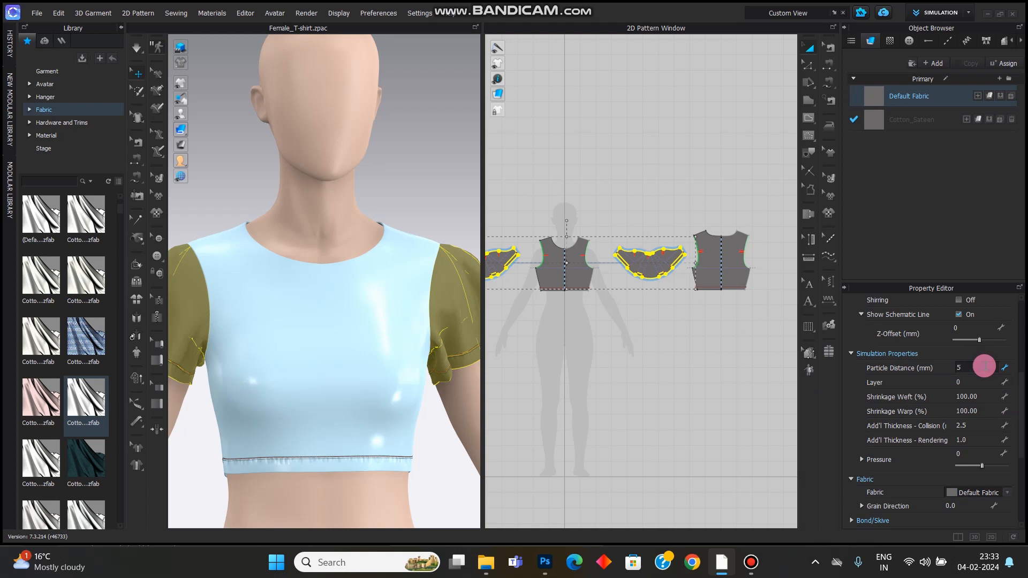
pyautogui.press('Return')
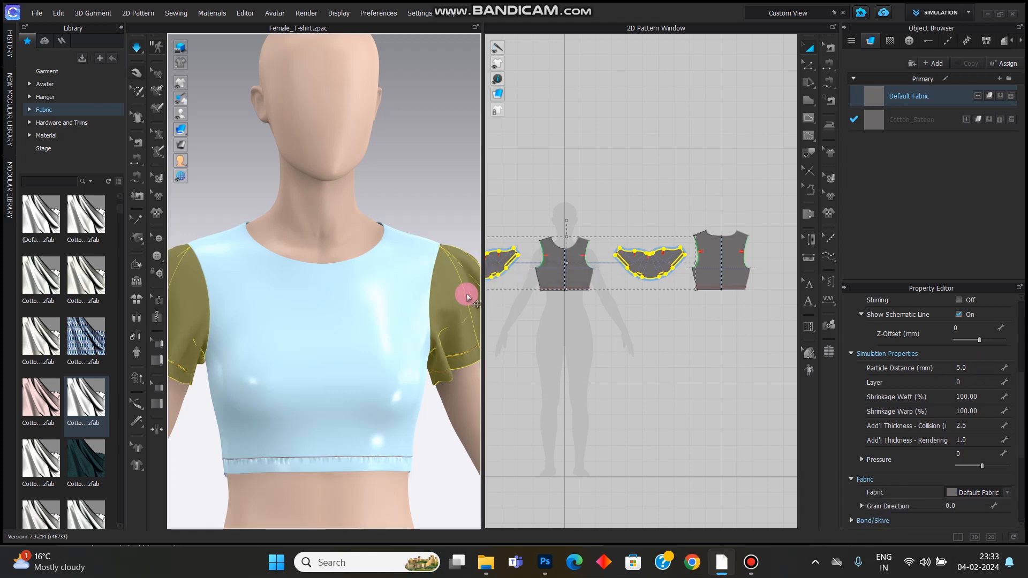
# Step: Examine the drape of the simulated flared sleeves from the front and close up at the shoulder
pyautogui.scroll(-5, 332, 349)
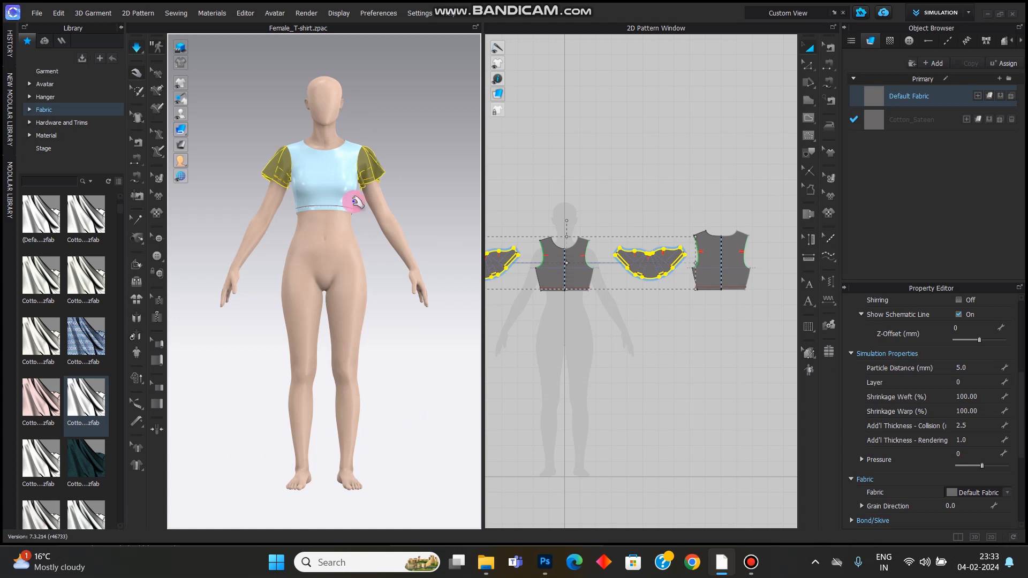
pyautogui.scroll(5, 371, 167)
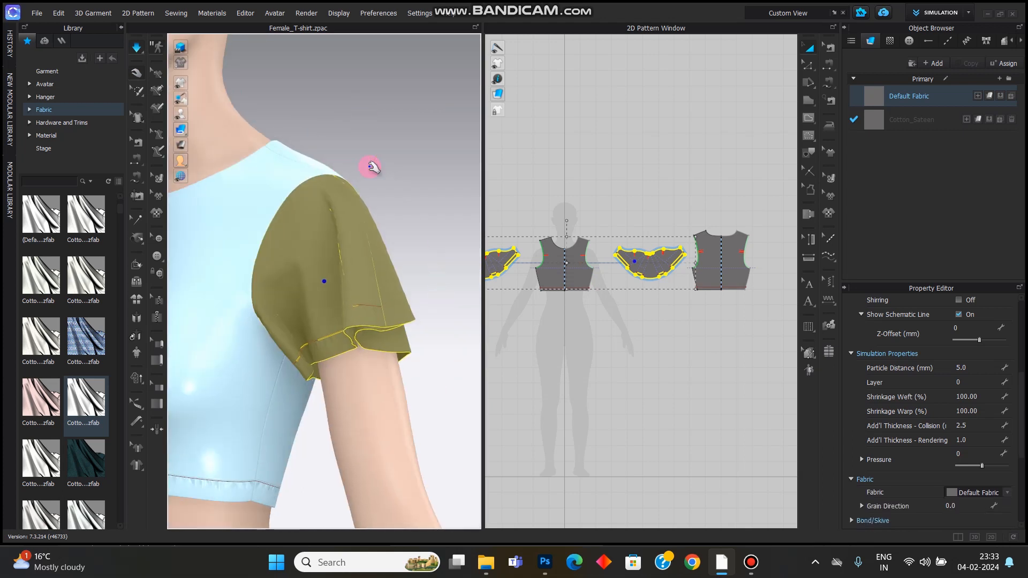
pyautogui.moveTo(367, 175); pyautogui.dragTo(401, 173, button='right')
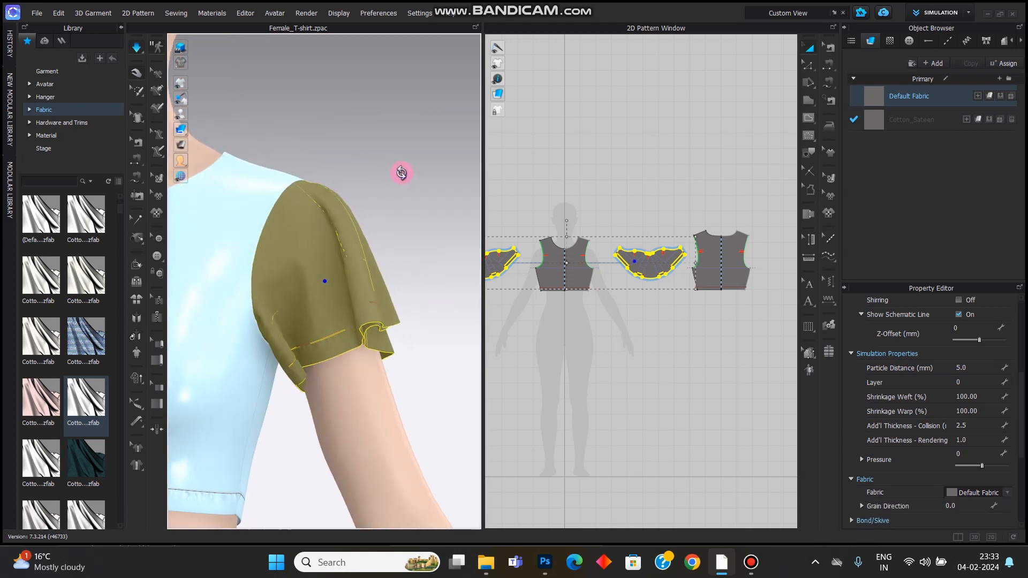
pyautogui.scroll(-2, 403, 174)
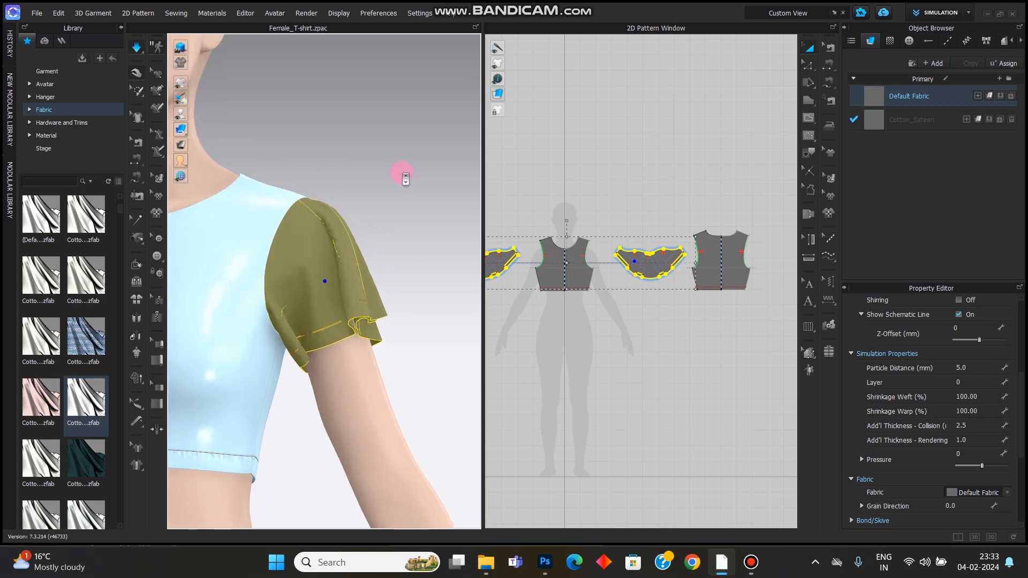
pyautogui.press('2')
pyautogui.click(337, 176)
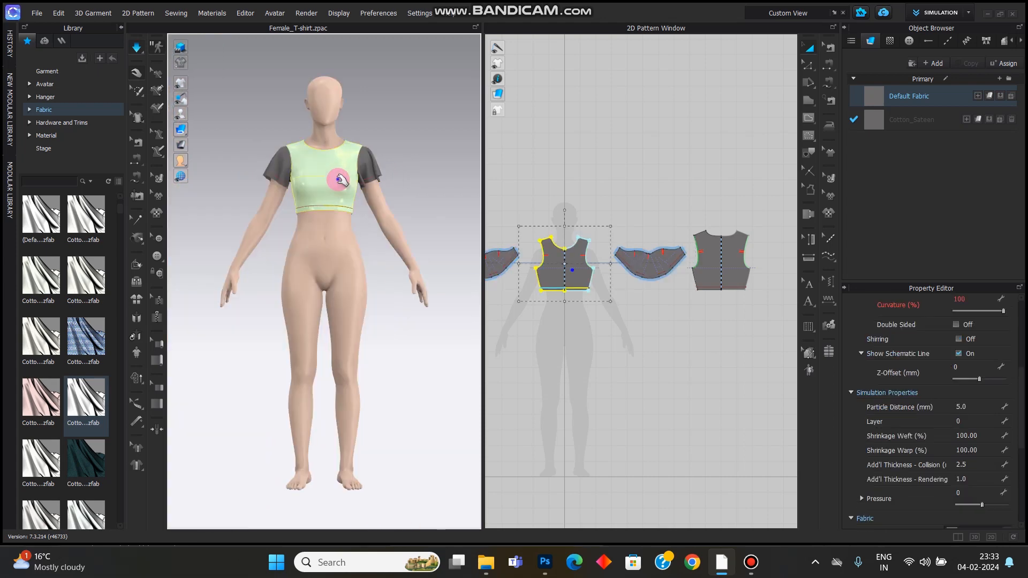
pyautogui.scroll(3, 338, 177)
pyautogui.moveTo(390, 219); pyautogui.dragTo(384, 194, button='right')
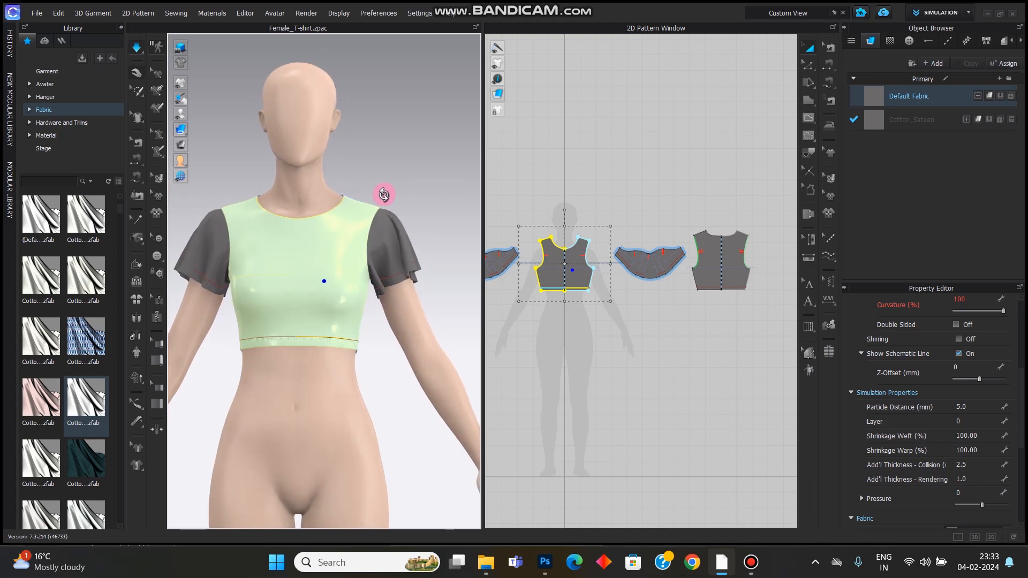
# Step: Select the topstitch along the sleeve hem and delete it
pyautogui.click(831, 48)
pyautogui.scroll(3, 660, 254)
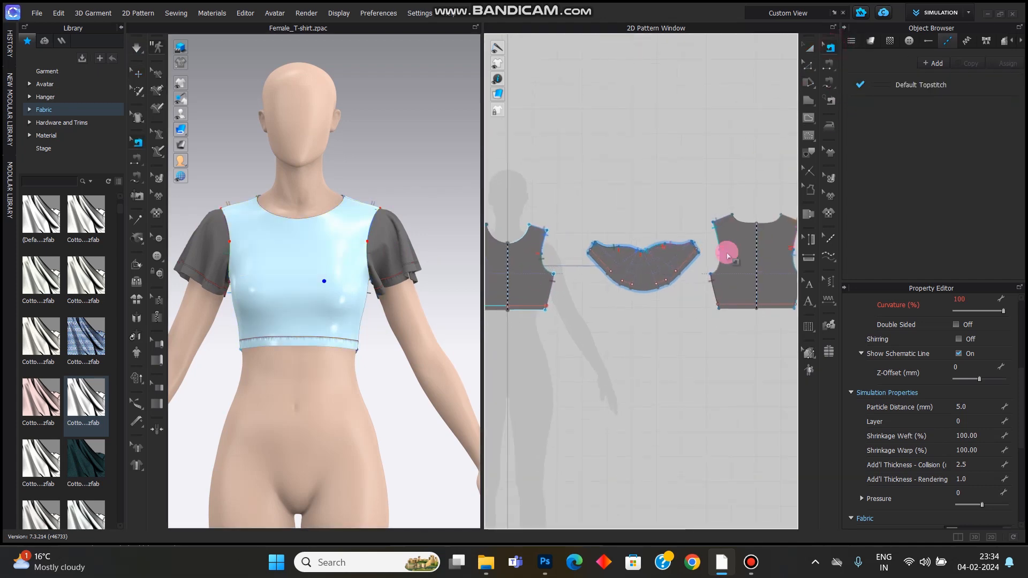
pyautogui.click(828, 240)
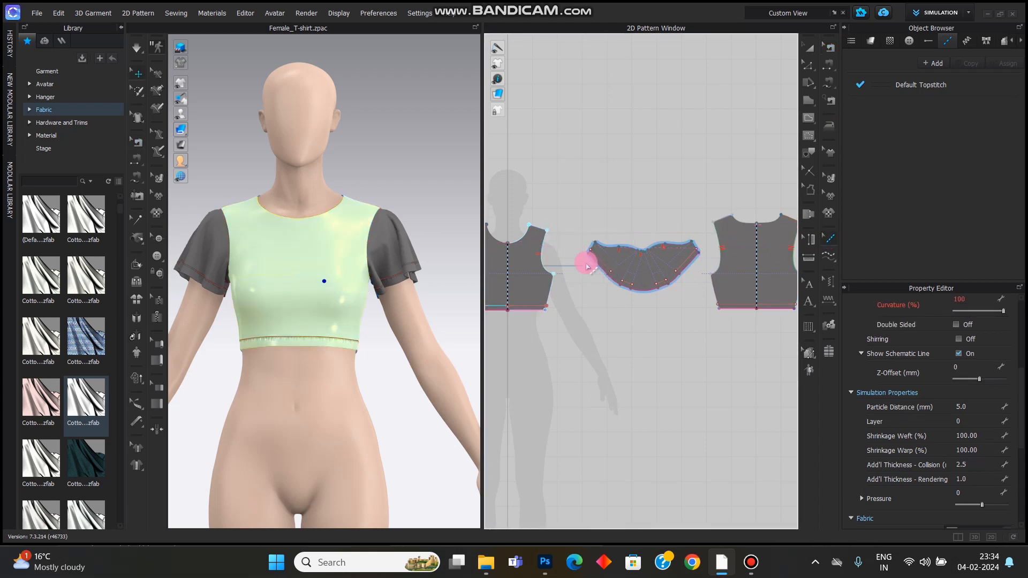
pyautogui.moveTo(571, 250); pyautogui.dragTo(705, 315)
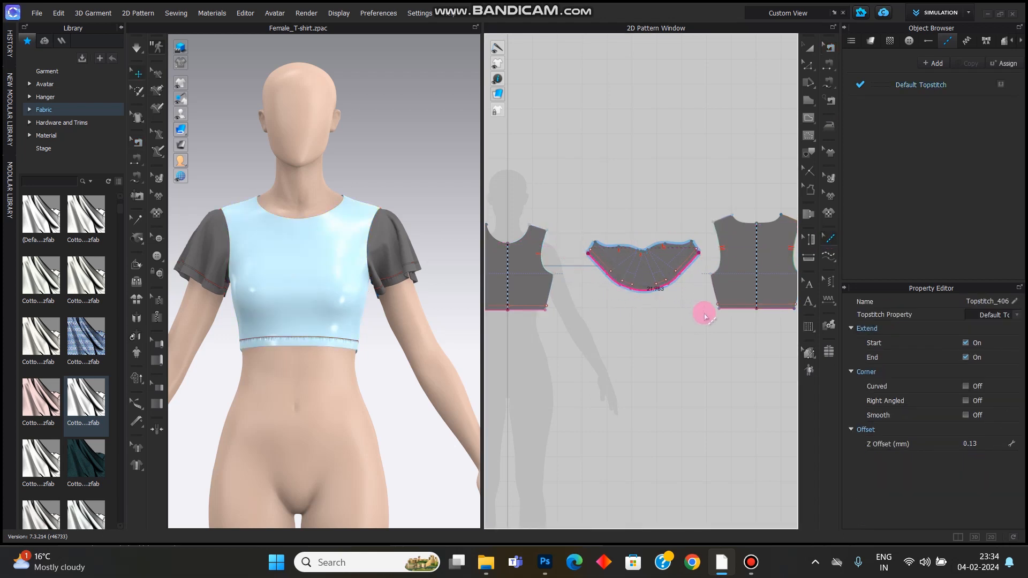
pyautogui.press('Delete')
# Step: Add a Default Topstitch along the full curved hem edge of the sleeve pattern with the Free Topstitch tool
pyautogui.click(831, 260)
pyautogui.click(857, 273)
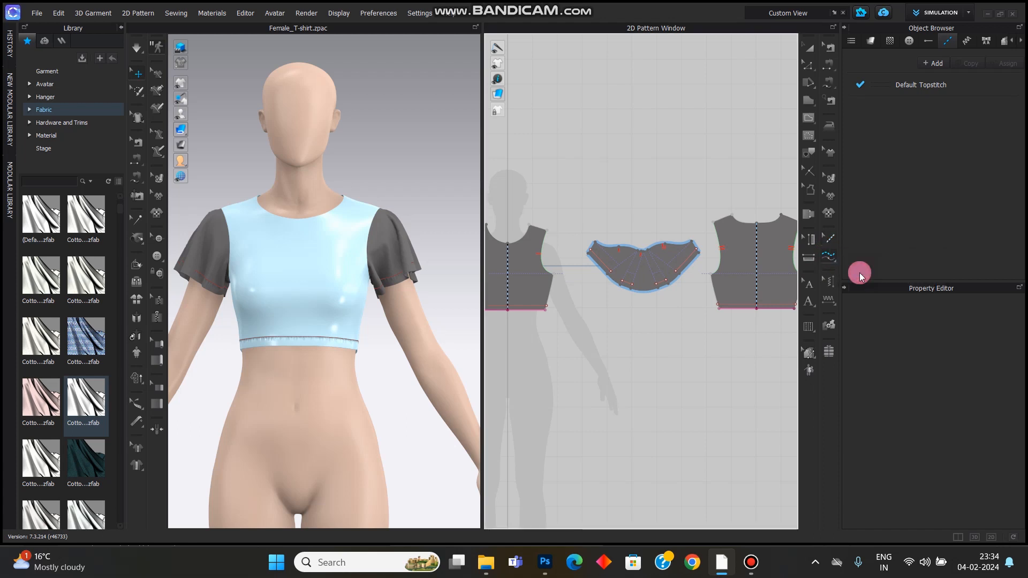
pyautogui.click(589, 250)
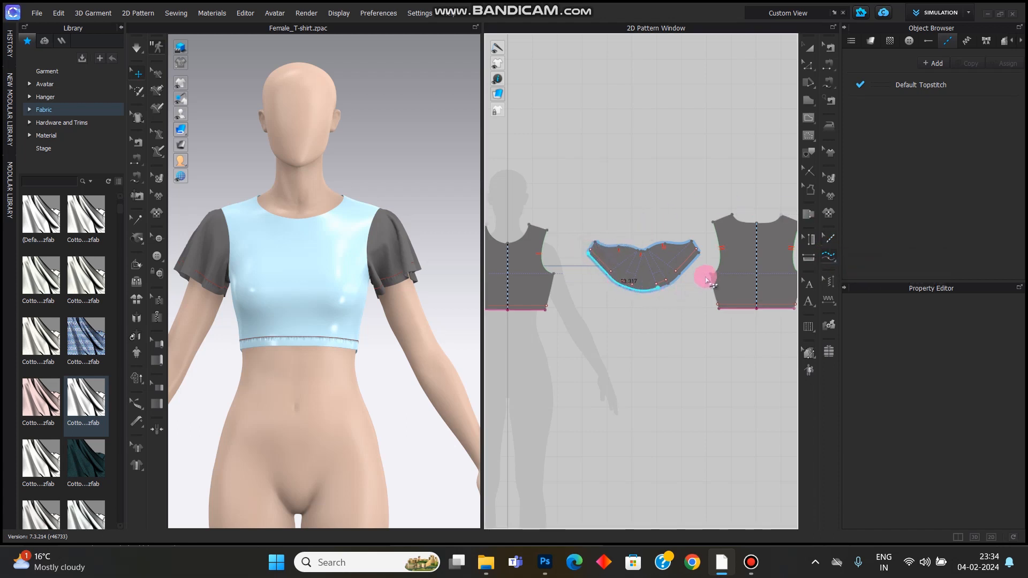
pyautogui.click(698, 256)
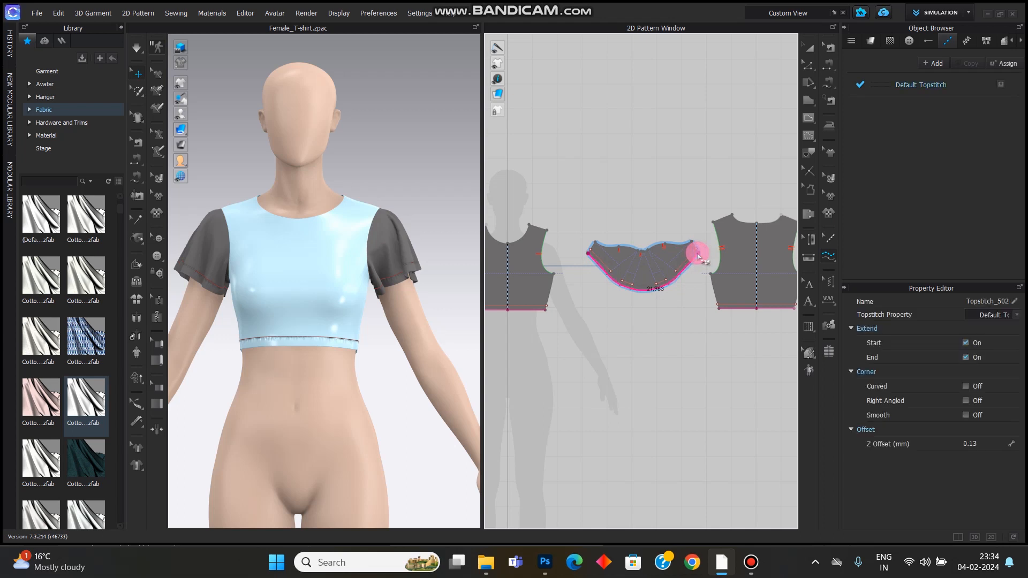
pyautogui.scroll(3, 696, 254)
# Step: Lock all pattern outlines while leaving the internal lines unlocked, so only internal lines can be selected on the sleeve
pyautogui.click(807, 66)
pyautogui.click(836, 65)
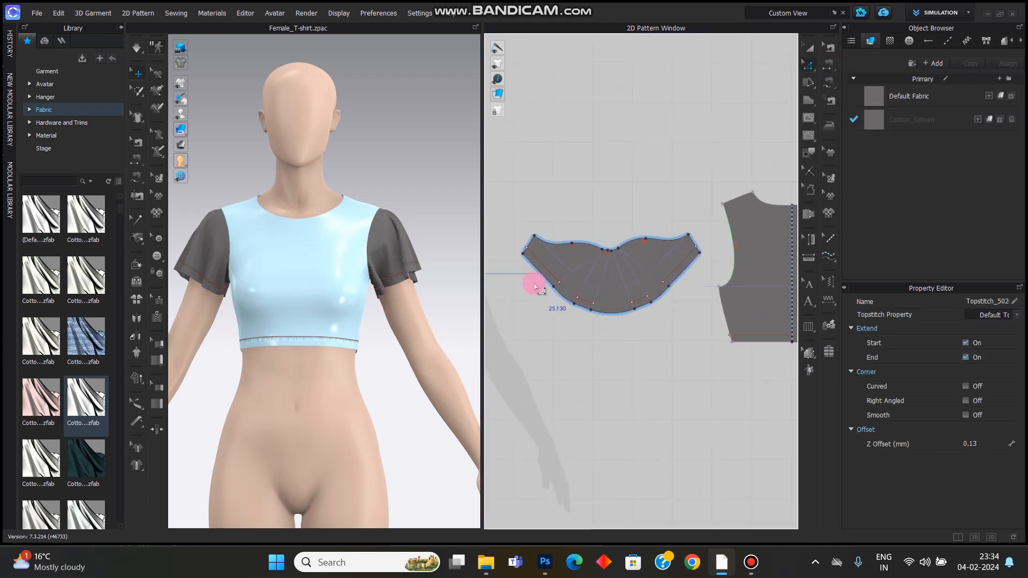
pyautogui.moveTo(507, 248); pyautogui.dragTo(723, 304)
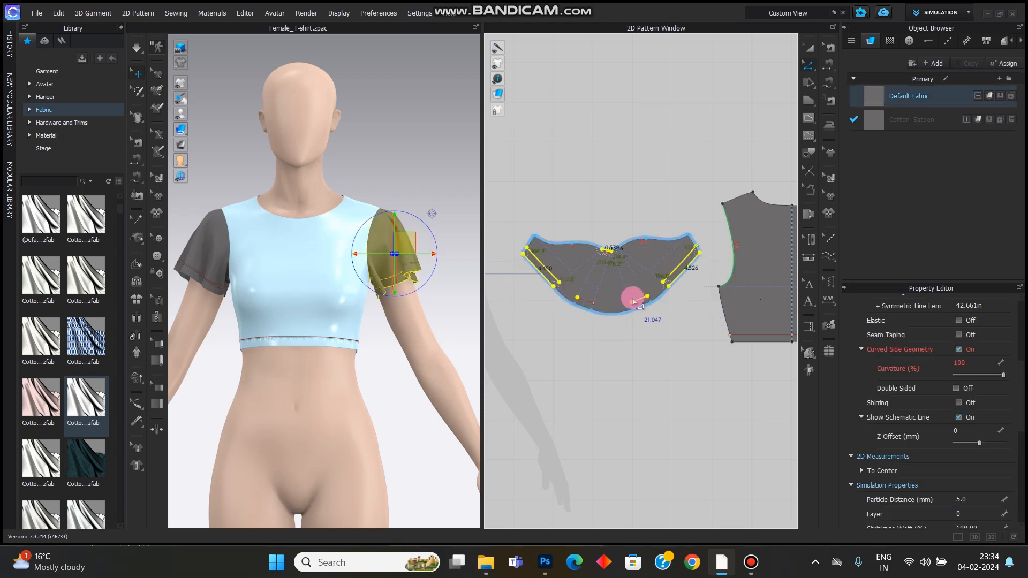
pyautogui.rightClick(596, 375)
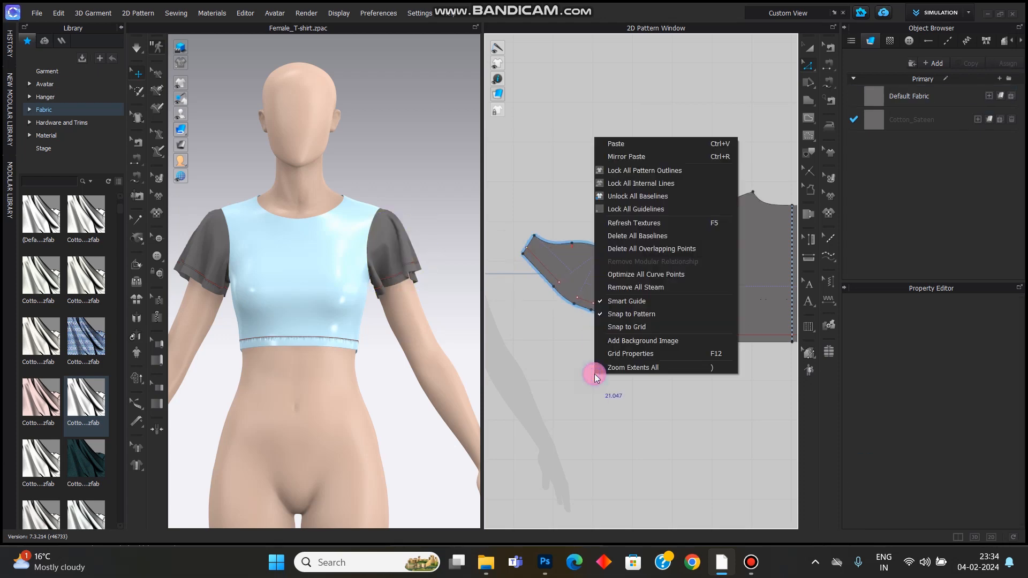
pyautogui.click(637, 182)
pyautogui.rightClick(515, 244)
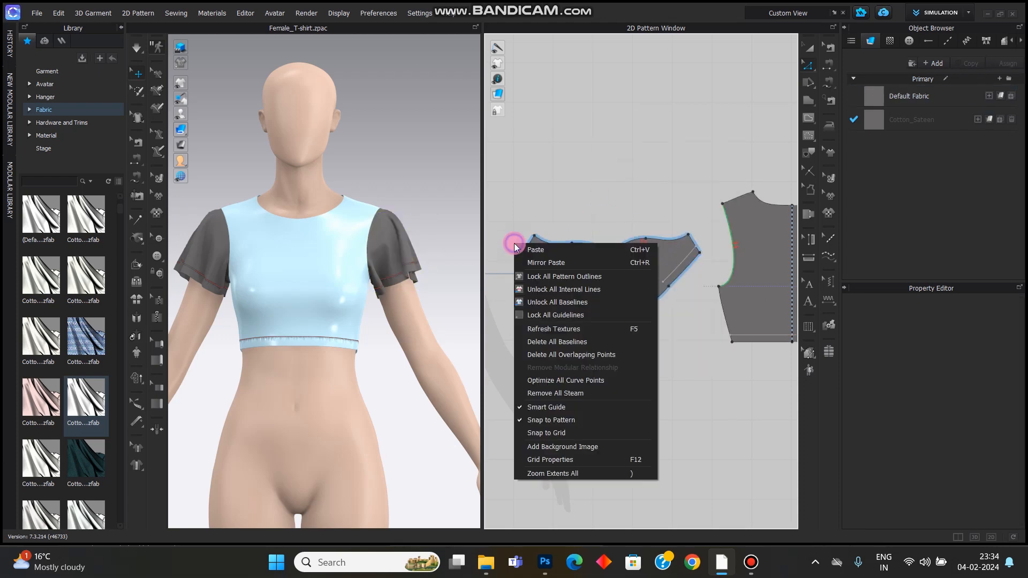
pyautogui.click(528, 277)
pyautogui.rightClick(514, 264)
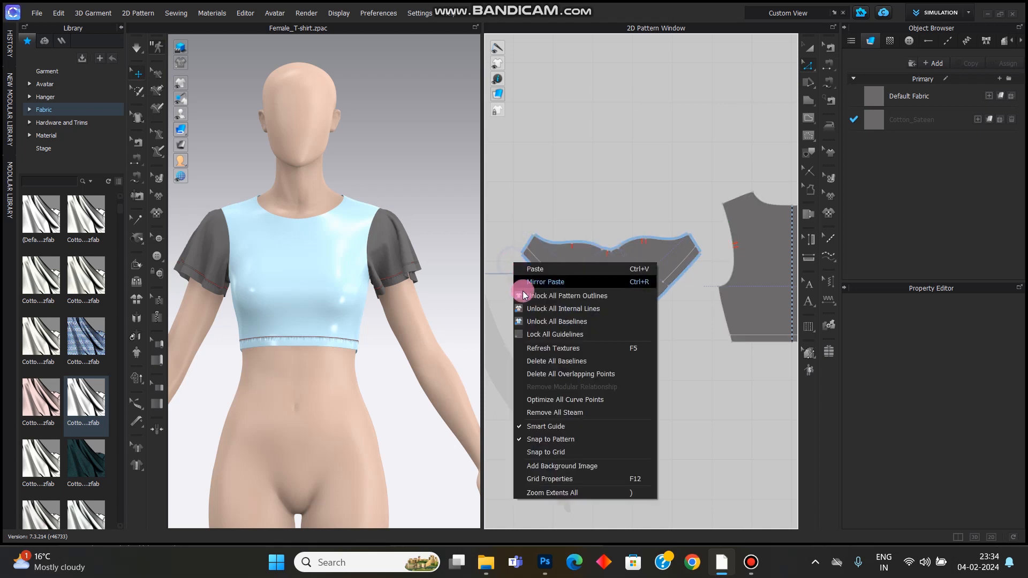
pyautogui.click(518, 309)
# Step: Delete the sleeve's old internal lines near the hem and unlock all pattern outlines
pyautogui.moveTo(503, 232); pyautogui.dragTo(708, 321)
pyautogui.click(708, 322)
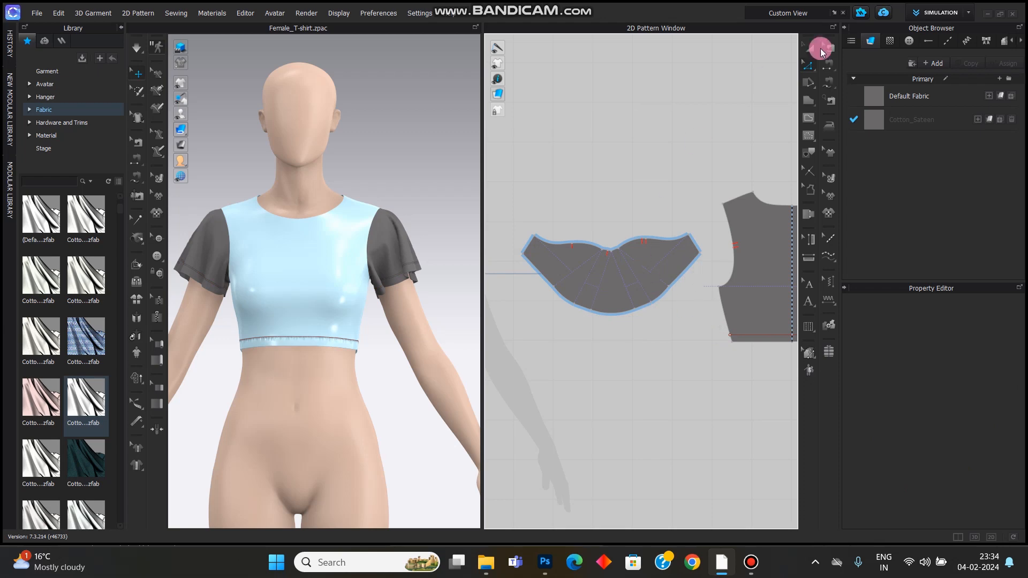
pyautogui.rightClick(597, 176)
pyautogui.click(612, 208)
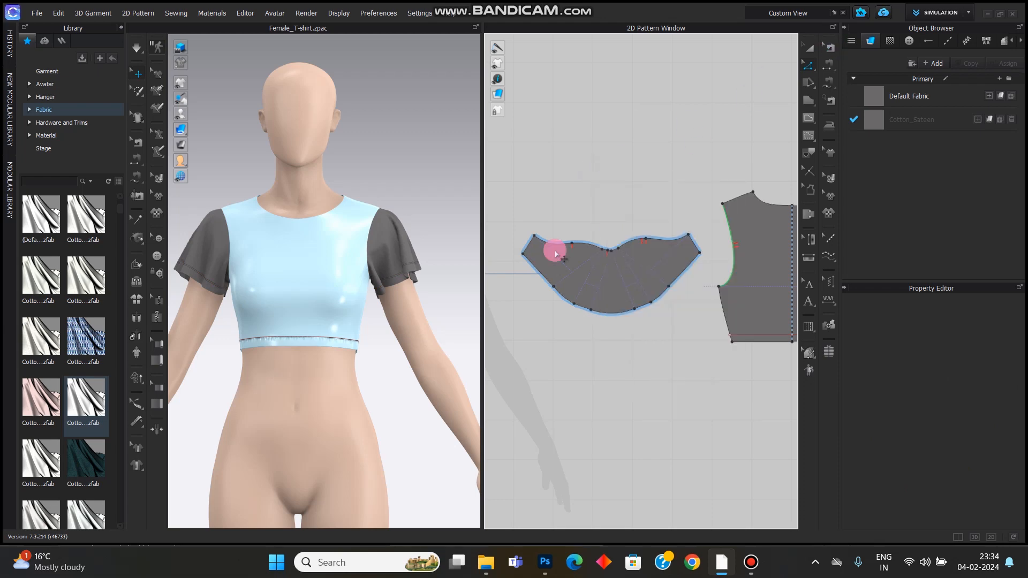
# Step: Offset the sleeve's whole hem edge inward as one internal line at a distance of 0.700 in with Extend on
pyautogui.moveTo(511, 246); pyautogui.dragTo(719, 336)
pyautogui.moveTo(603, 236); pyautogui.dragTo(611, 318)
pyautogui.rightClick(610, 318)
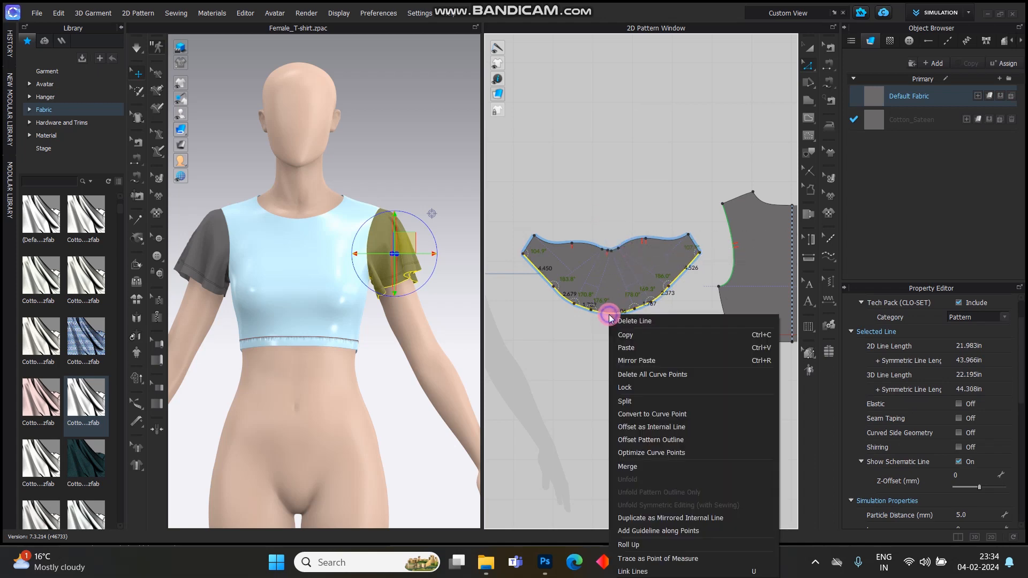
pyautogui.click(634, 428)
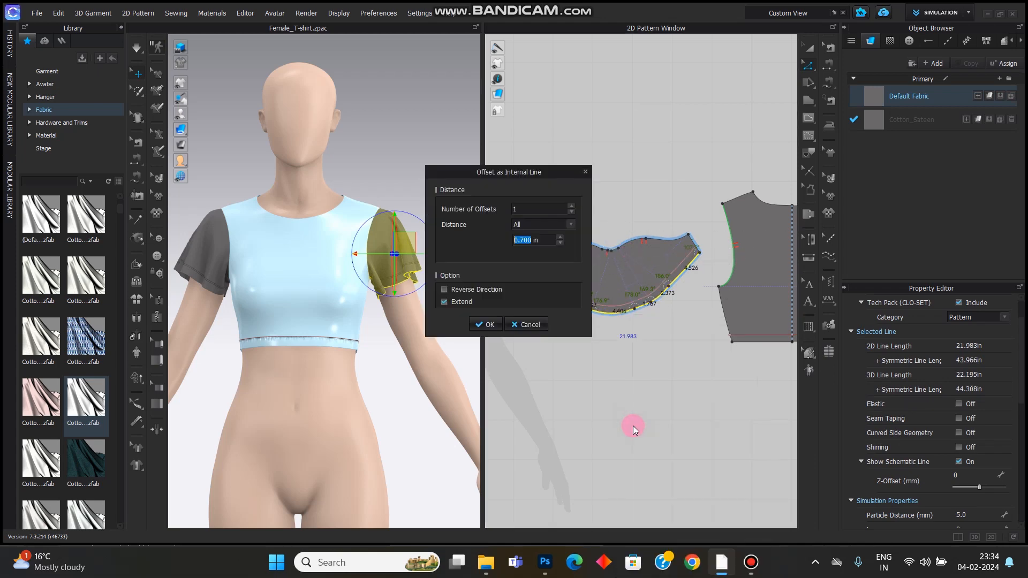
pyautogui.click(486, 324)
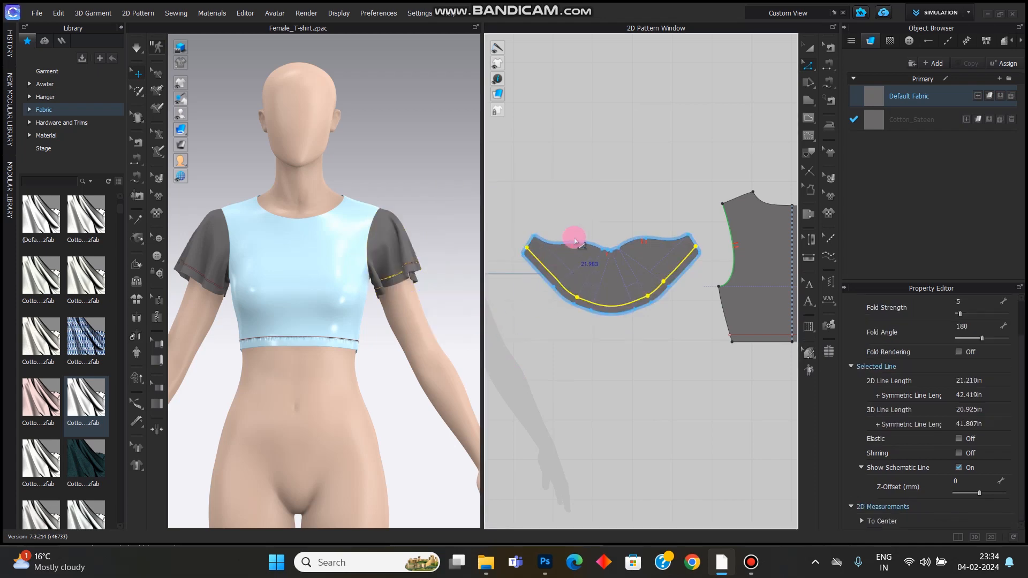
pyautogui.click(592, 217)
# Step: Apply Default Puckering along the whole offset internal line above the sleeve hem
pyautogui.click(967, 40)
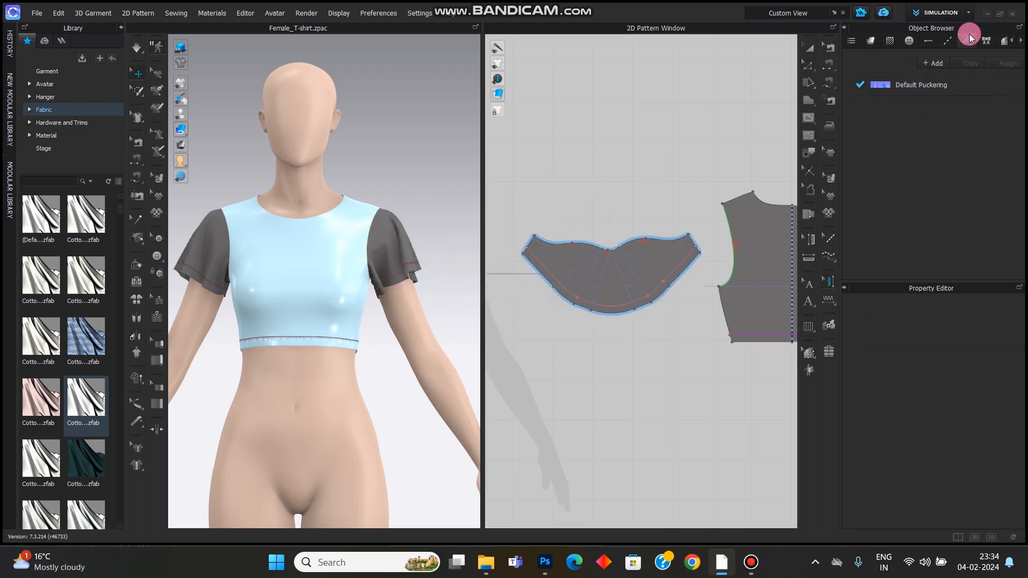
pyautogui.click(823, 307)
pyautogui.click(848, 313)
pyautogui.moveTo(527, 249)
pyautogui.mouseDown()
pyautogui.moveTo(615, 292)
pyautogui.moveTo(675, 278)
pyautogui.moveTo(693, 254)
pyautogui.mouseUp()
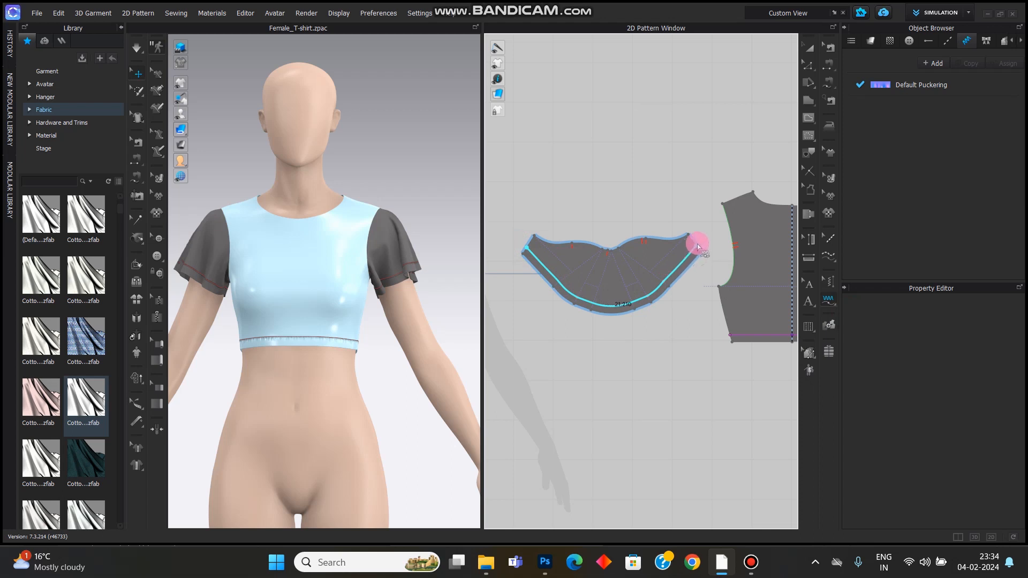
pyautogui.click(696, 246)
pyautogui.scroll(5, 406, 307)
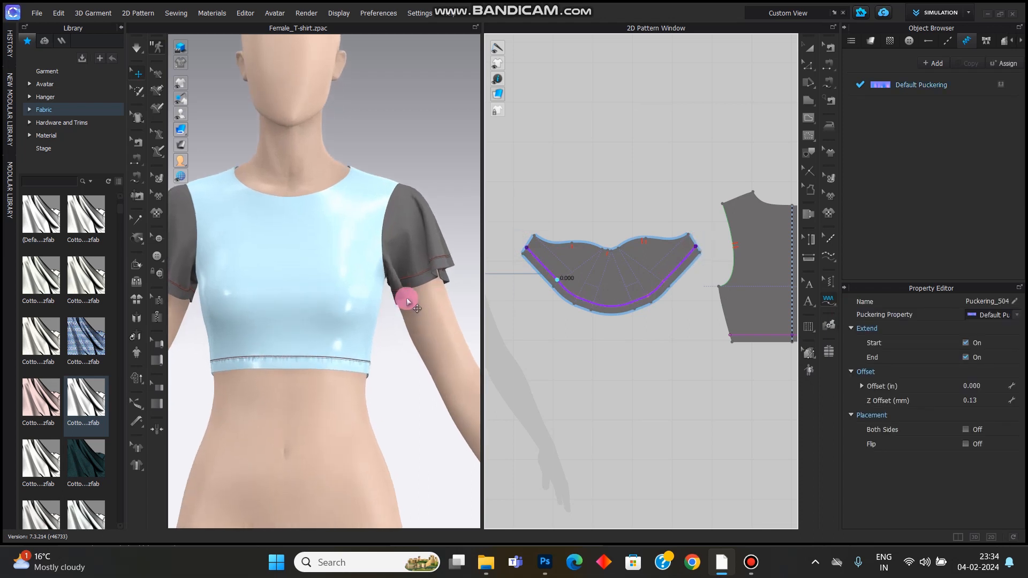
# Step: Select all pattern pieces of the garment and unfreeze them
pyautogui.click(811, 49)
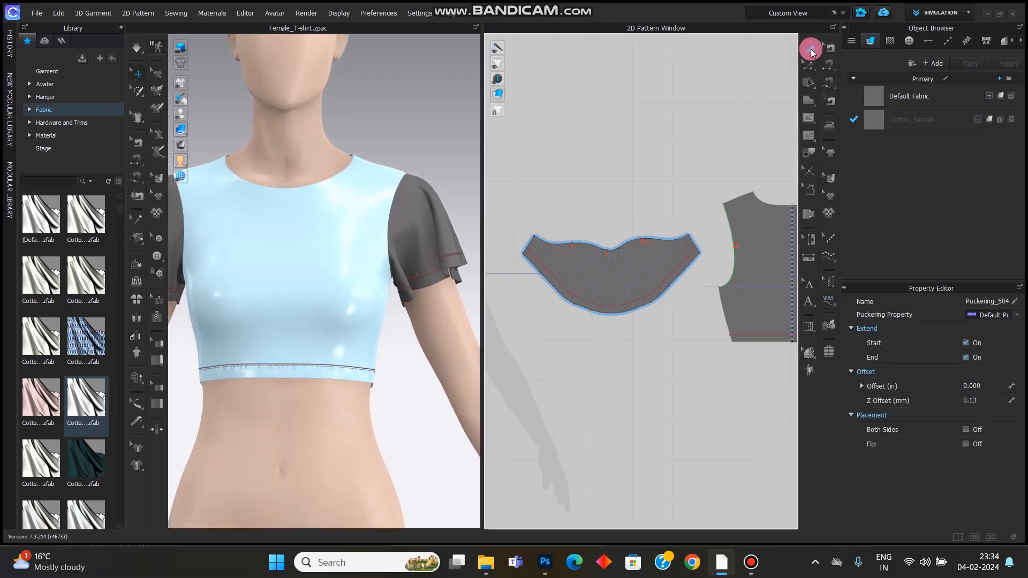
pyautogui.click(407, 176)
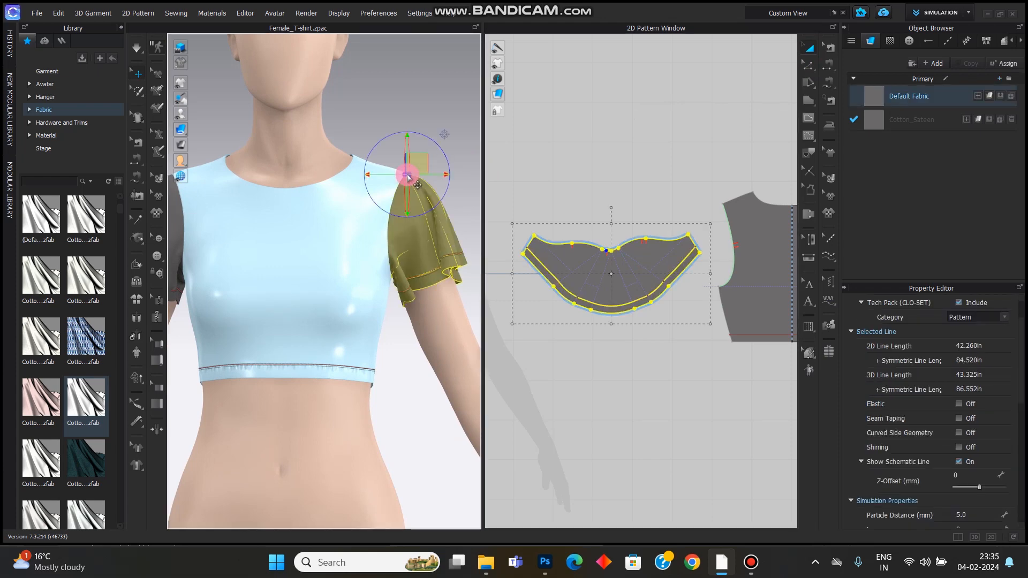
pyautogui.scroll(-5, 364, 347)
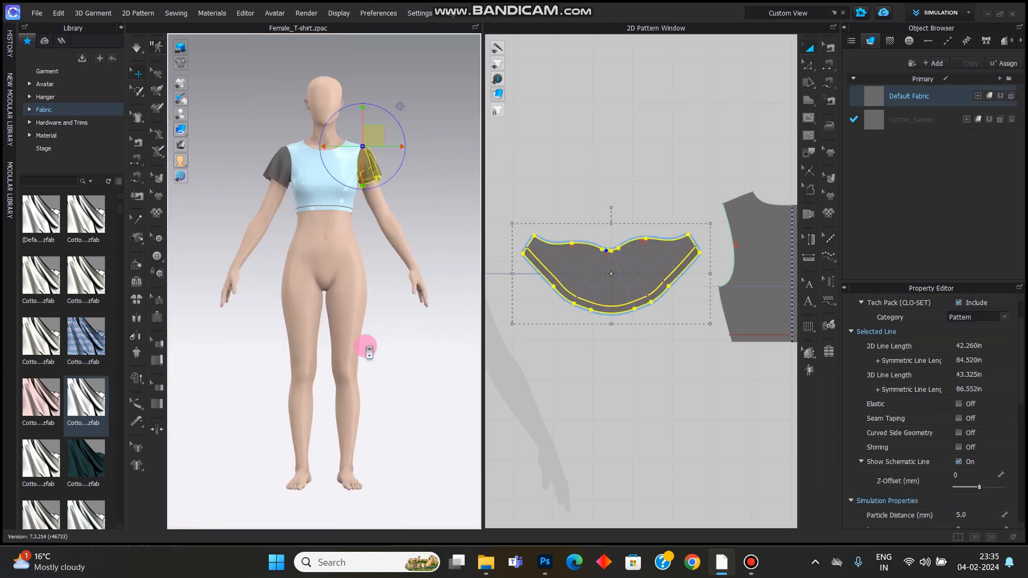
pyautogui.click(323, 189)
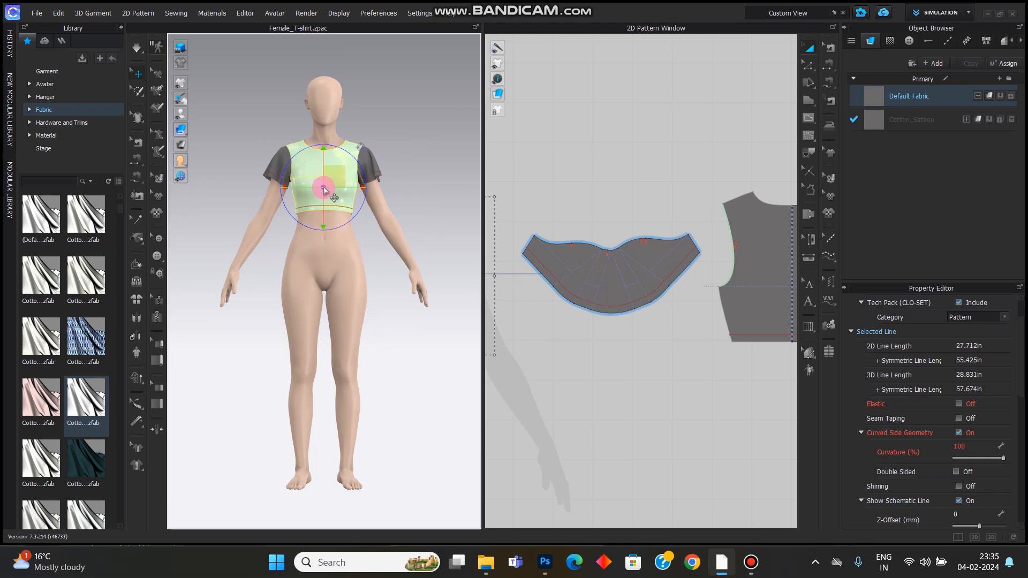
pyautogui.scroll(3, 323, 188)
pyautogui.moveTo(351, 200); pyautogui.dragTo(336, 223, button='right')
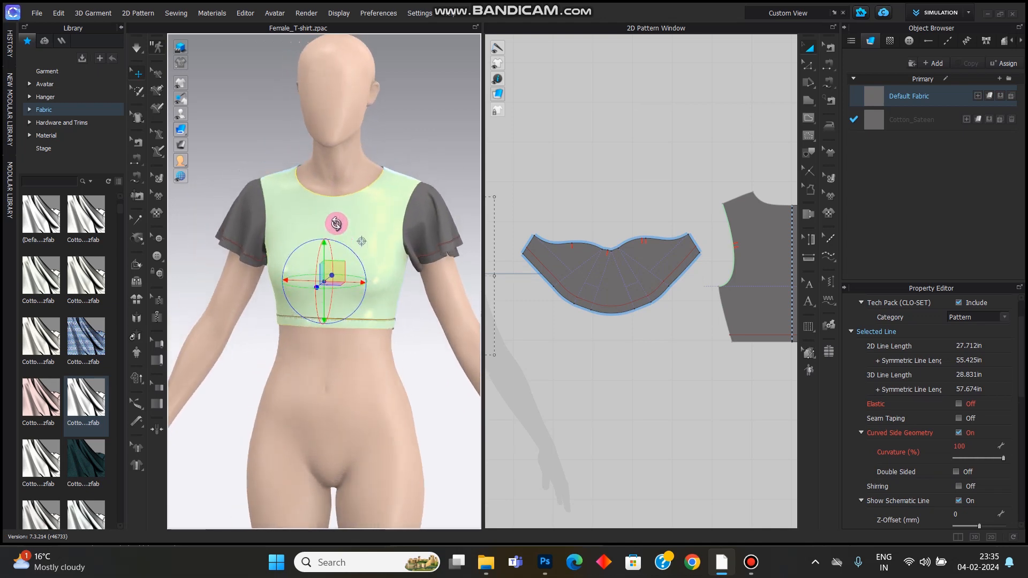
pyautogui.hotkey('ctrl', 'a')
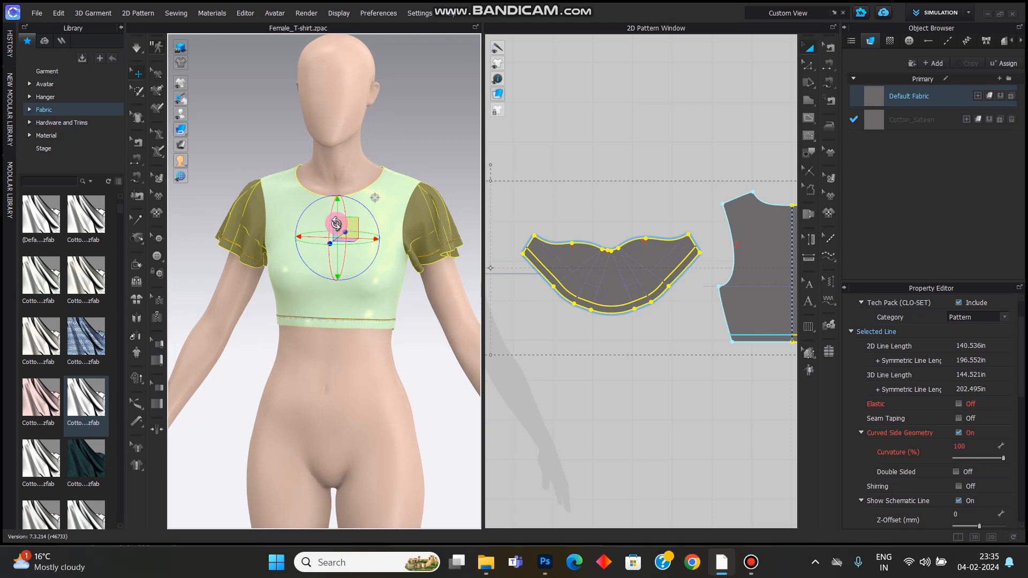
pyautogui.hotkey('ctrl', 'k')
pyautogui.hotkey('ctrl', 'k')
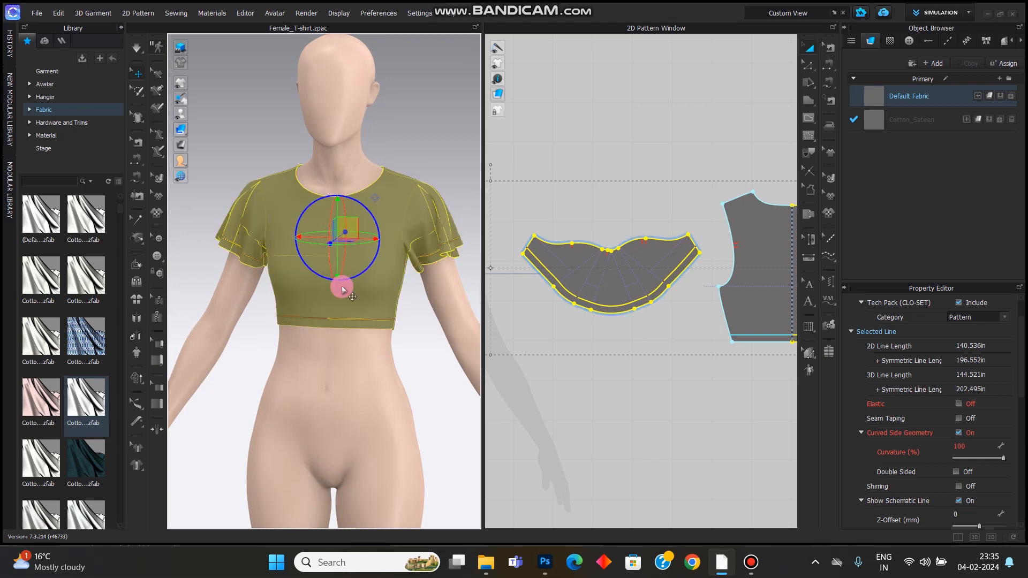
pyautogui.press('6')
pyautogui.moveTo(343, 289); pyautogui.dragTo(383, 337, button='right')
pyautogui.press('2')
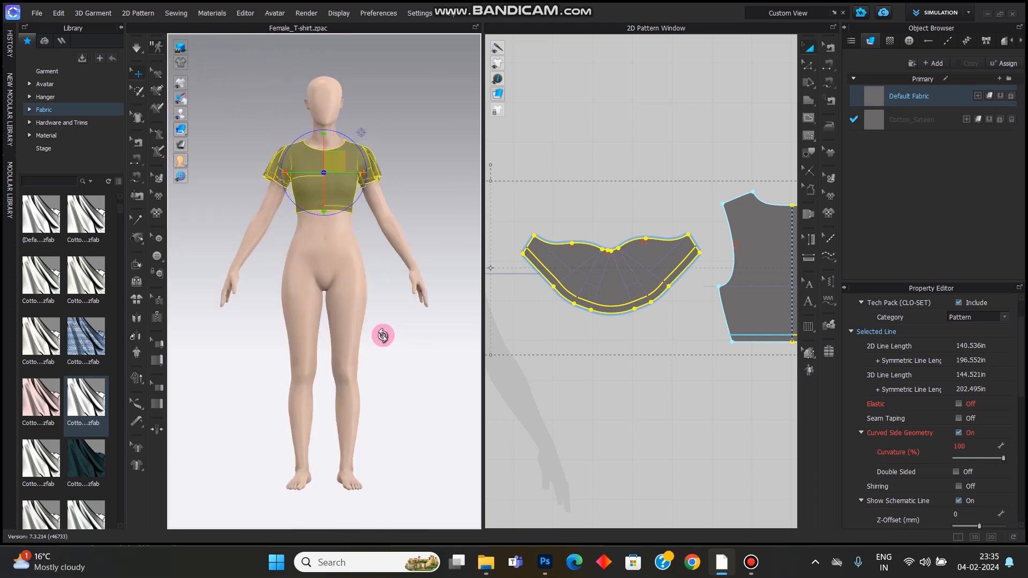
# Step: Start an interactive render of the garment in the Render window, framed on the flared sleeve
pyautogui.click(411, 153)
pyautogui.click(327, 181)
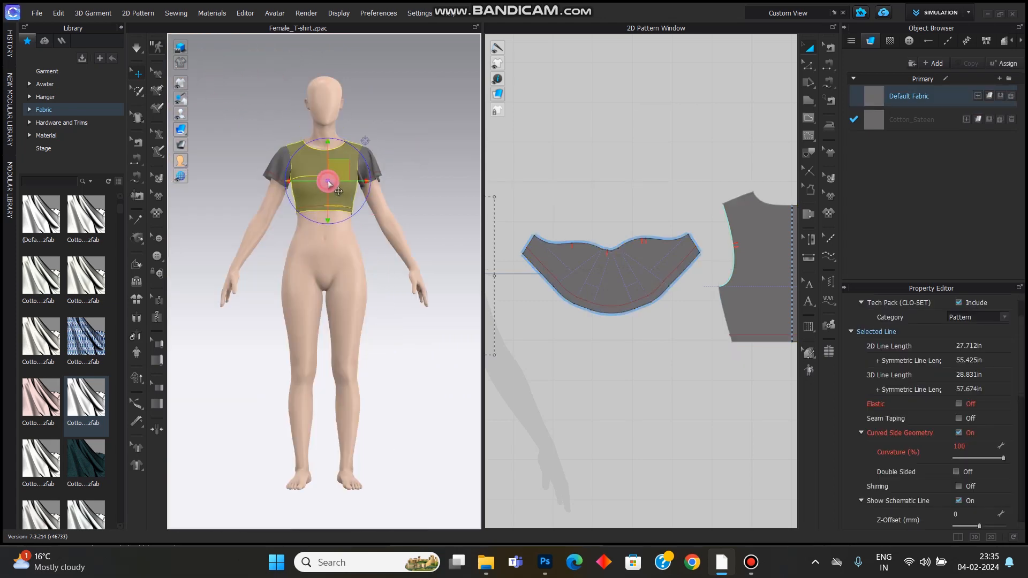
pyautogui.scroll(3, 328, 182)
pyautogui.scroll(3, 329, 183)
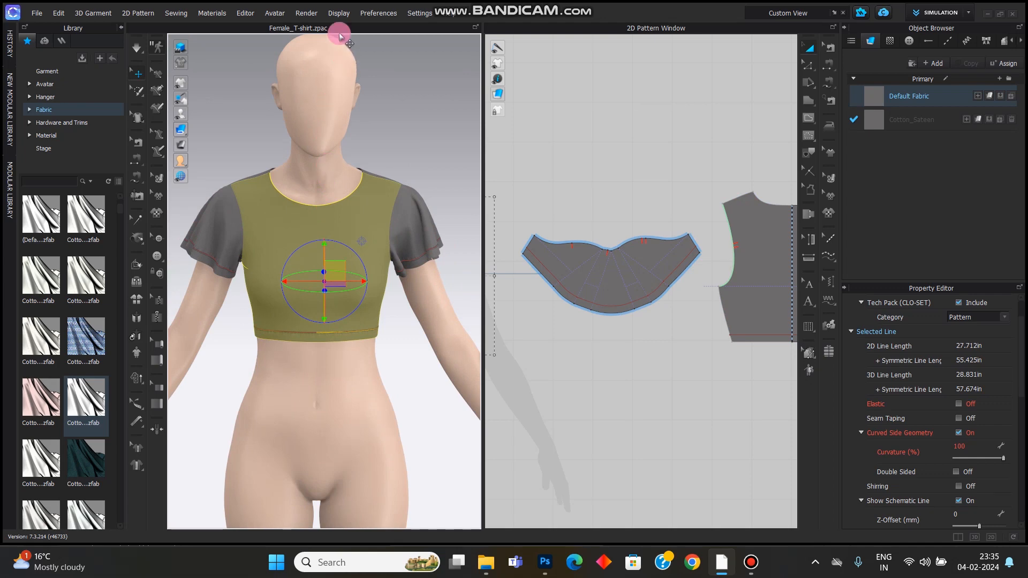
pyautogui.click(307, 12)
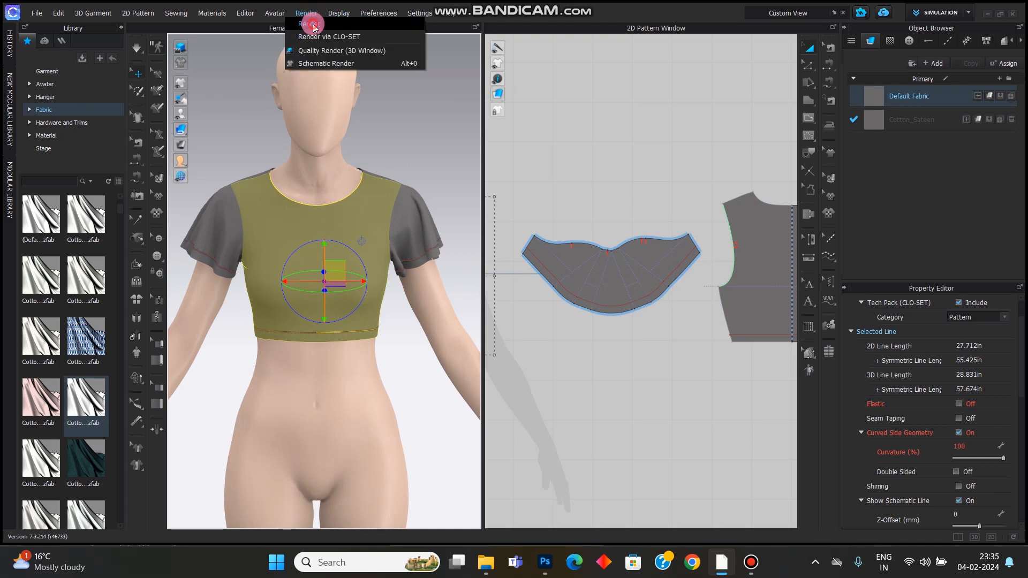
pyautogui.click(314, 35)
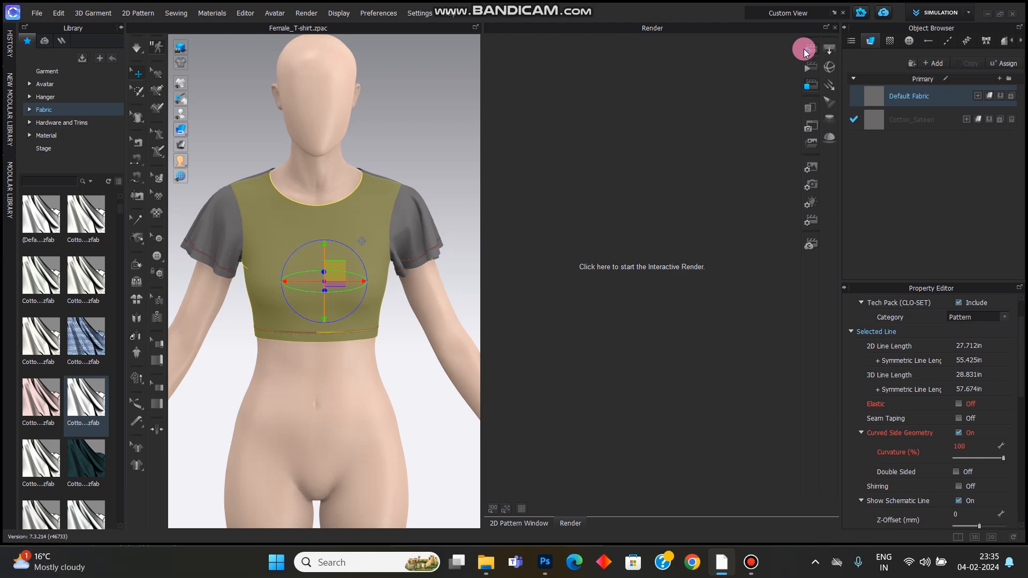
pyautogui.click(805, 53)
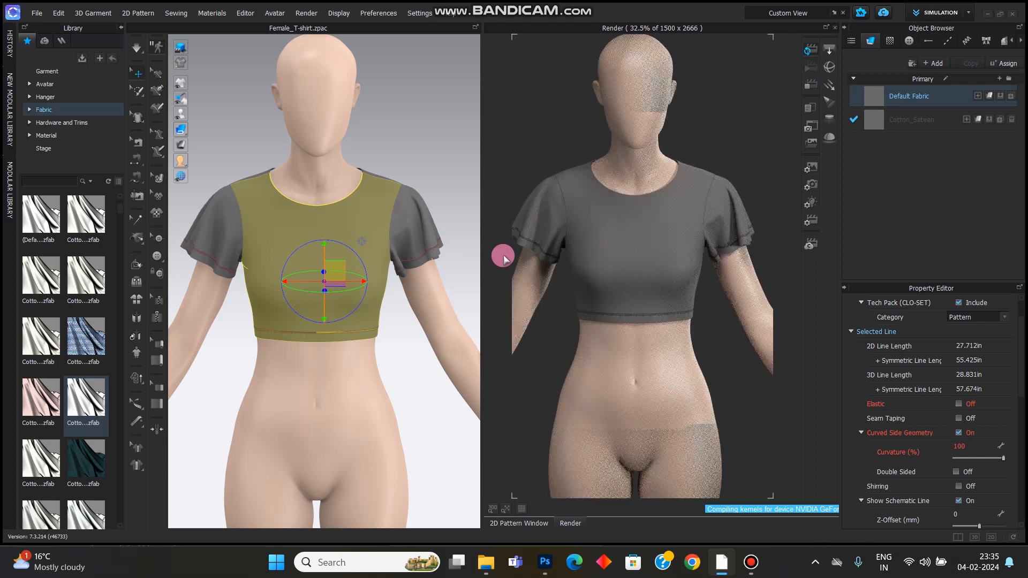
pyautogui.moveTo(427, 234); pyautogui.dragTo(397, 186, button='right')
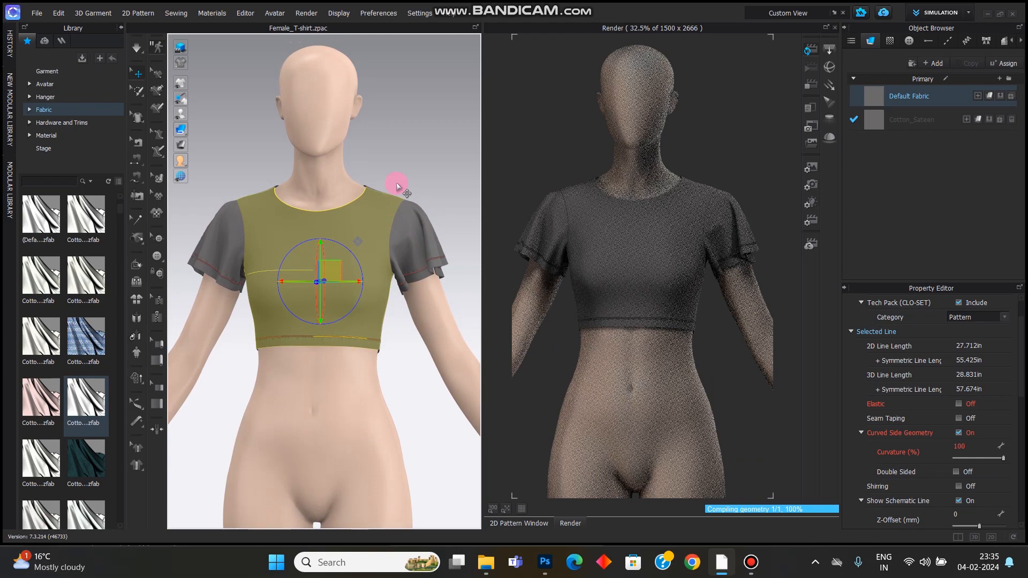
pyautogui.click(436, 252)
pyautogui.scroll(5, 435, 252)
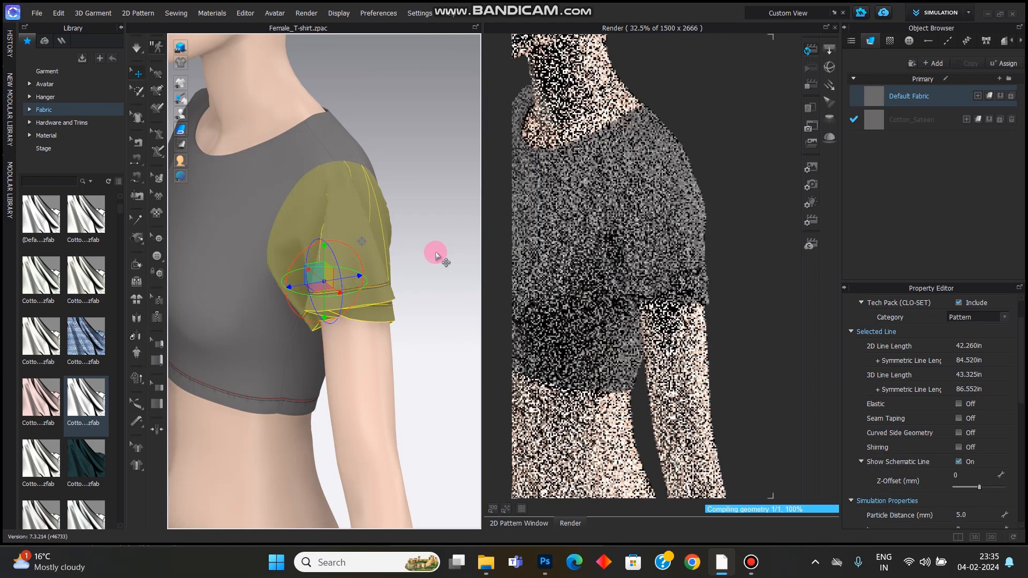